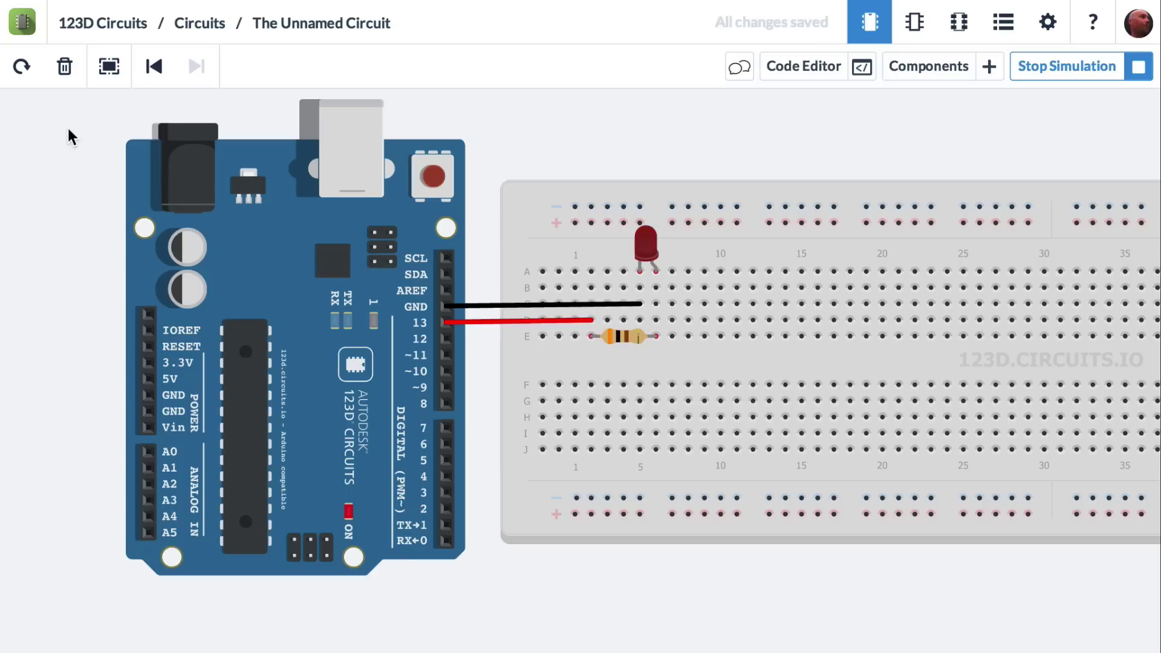
# Step: Create a new breadboard circuit and rename it 'Blink LED with an Arduino!'
pyautogui.click(20, 23)
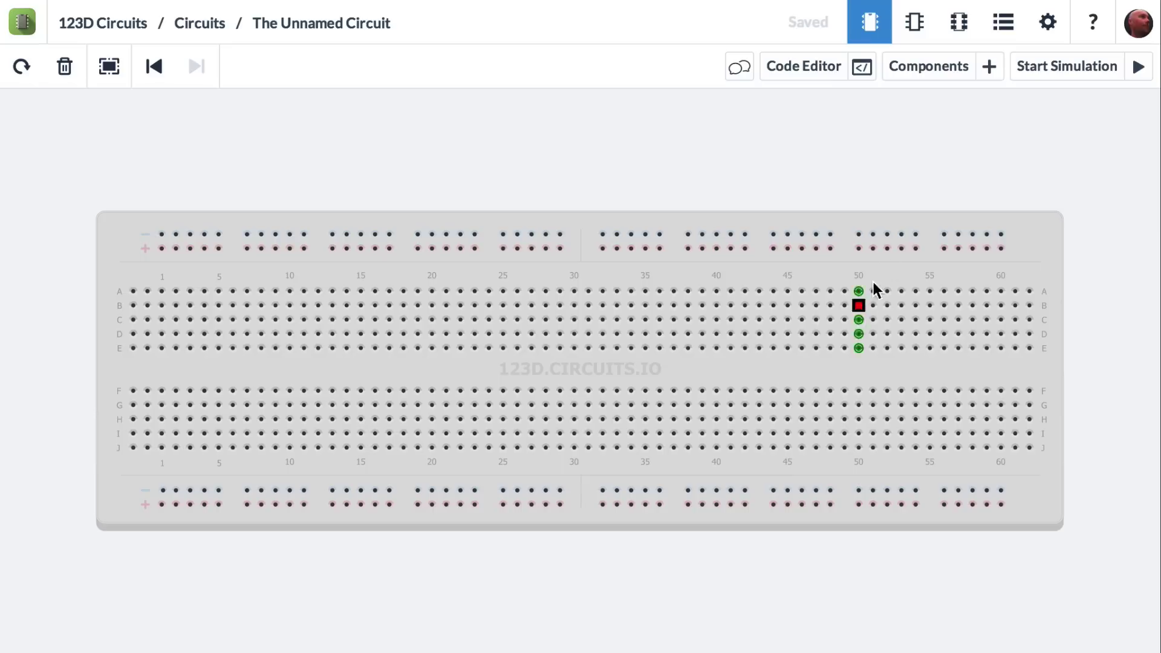
pyautogui.click(1049, 26)
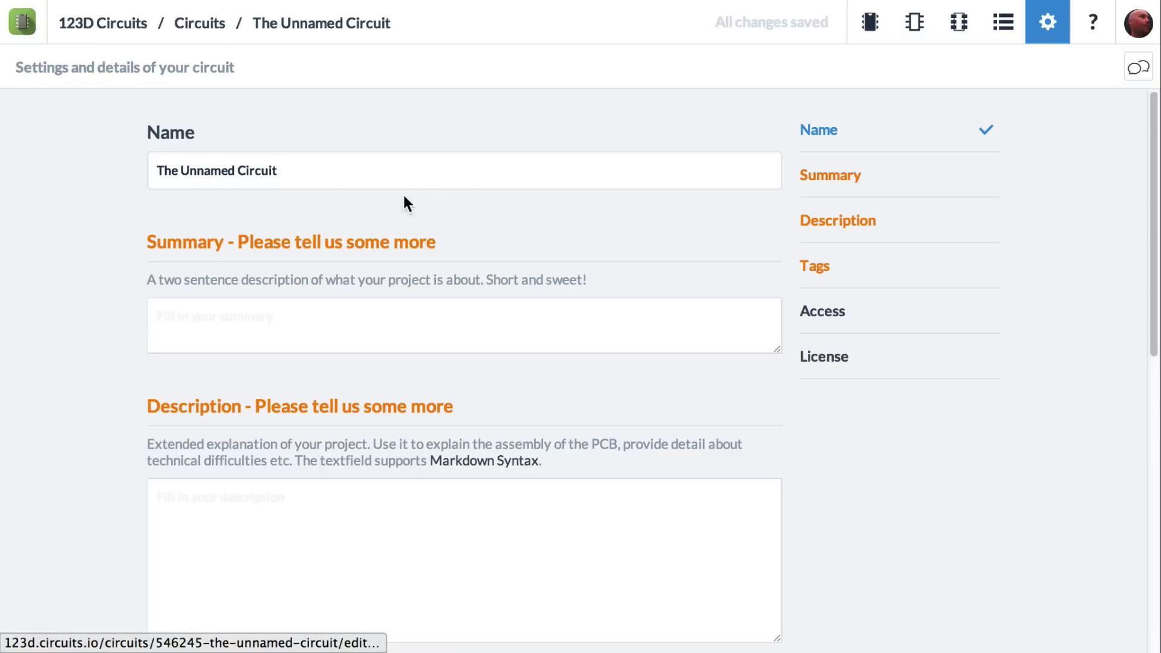
pyautogui.click(351, 180)
pyautogui.hotkey('shift', 'alt', 'Left')
pyautogui.hotkey('shift', 'alt', 'Left')
pyautogui.hotkey('shift', 'alt', 'Left')
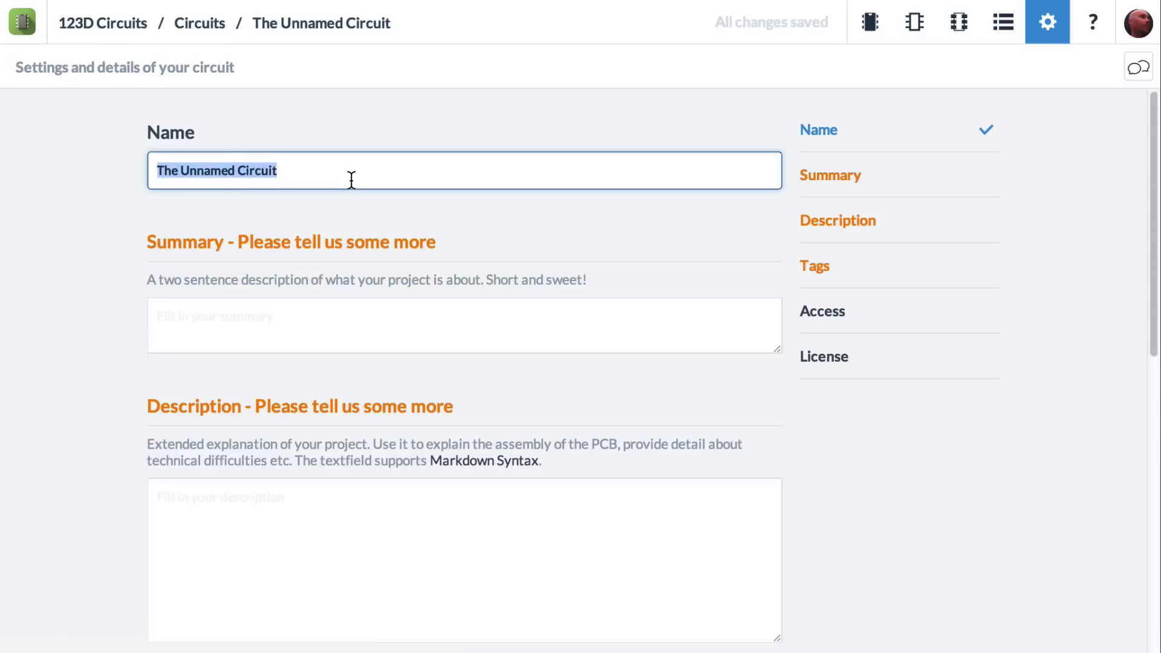
pyautogui.write('Blink LED with an Arduino!')
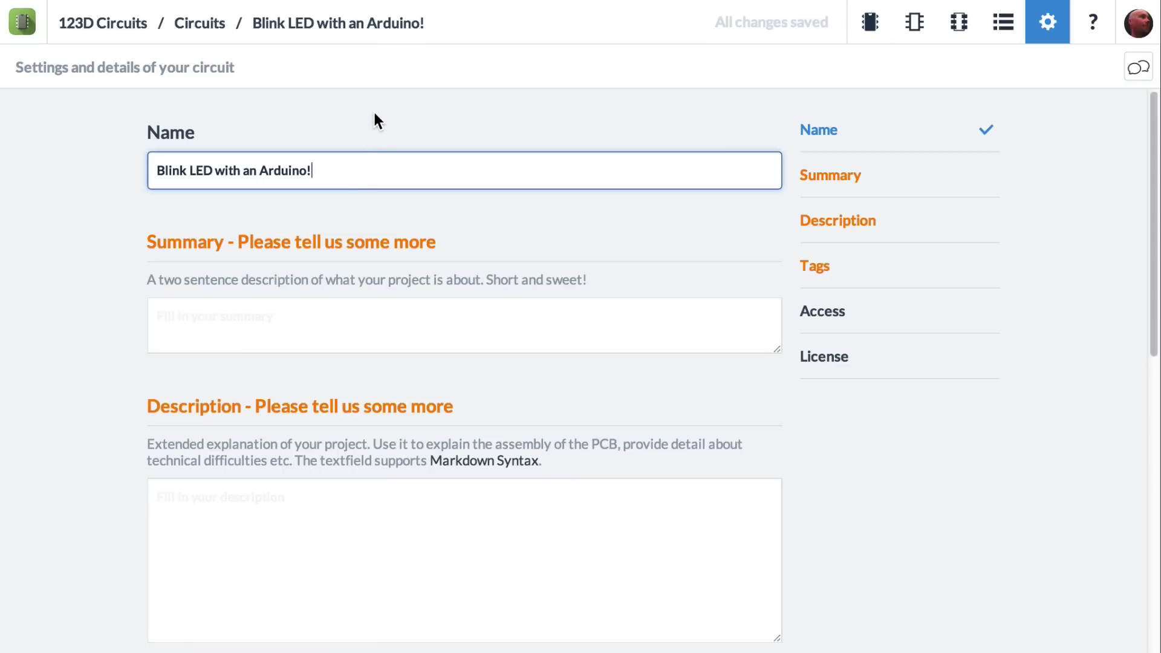
# Step: Drag an Arduino Uno from Components onto the free space left of the breadboard
pyautogui.click(876, 31)
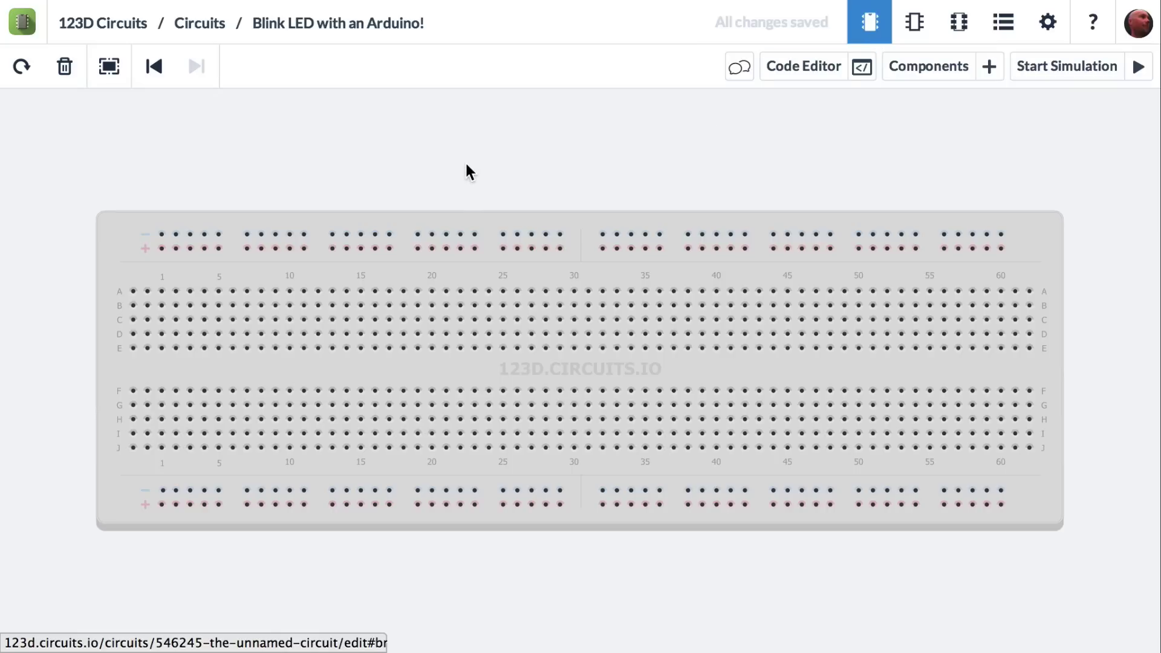
pyautogui.moveTo(266, 162); pyautogui.dragTo(712, 89)
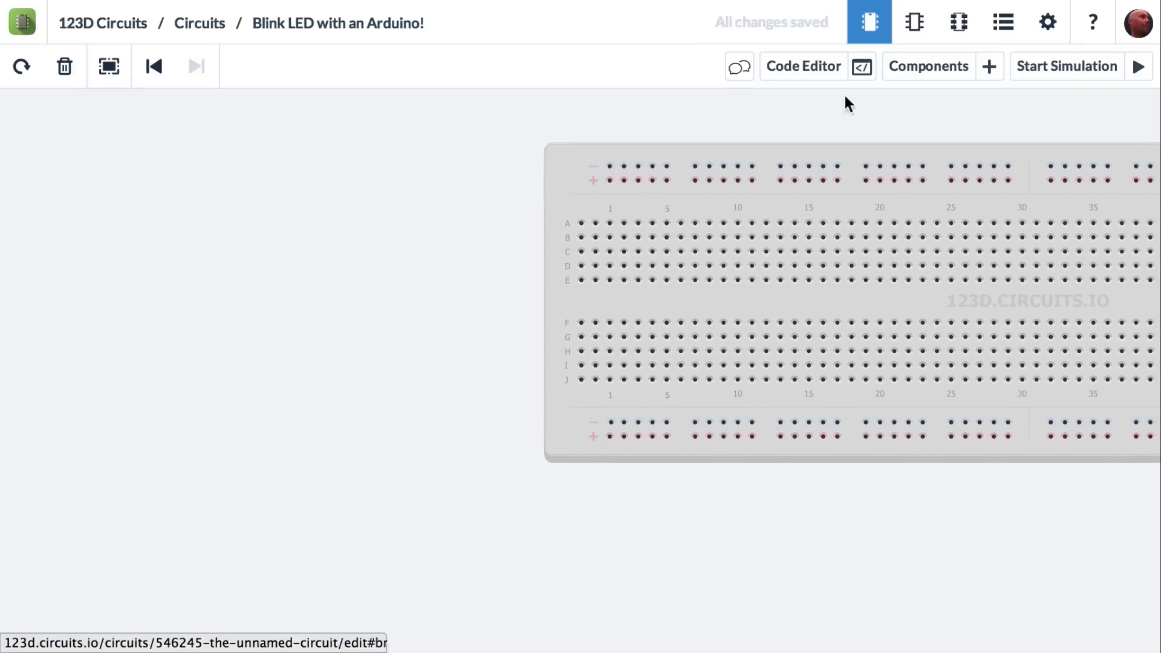
pyautogui.click(959, 72)
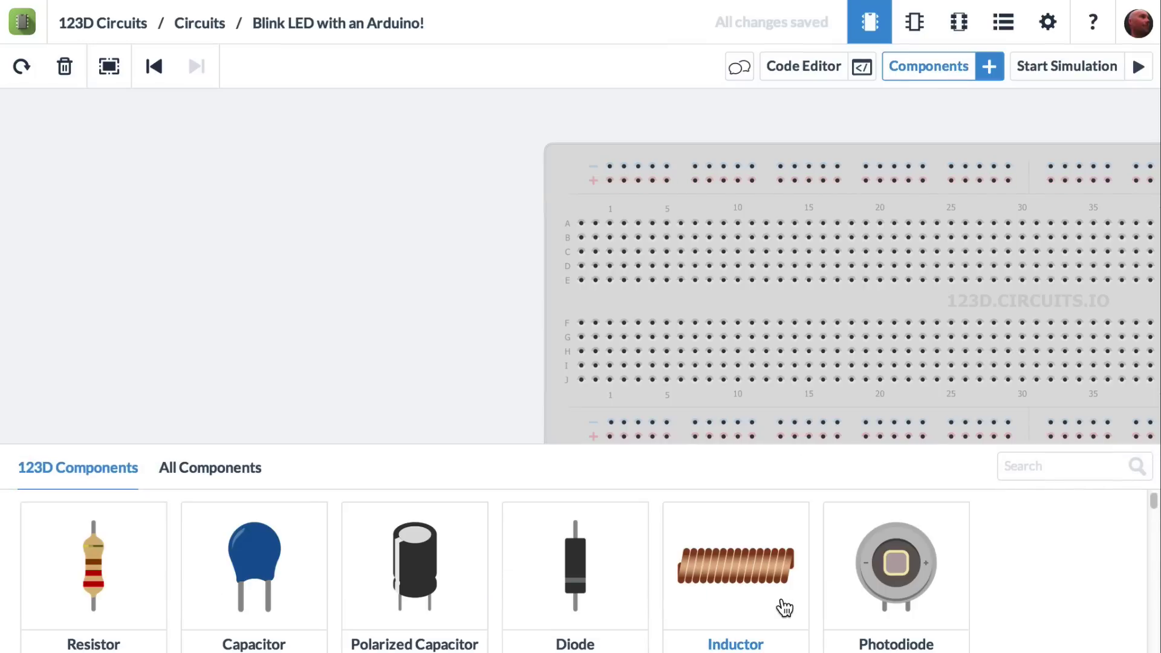
pyautogui.scroll(-6, 784, 607)
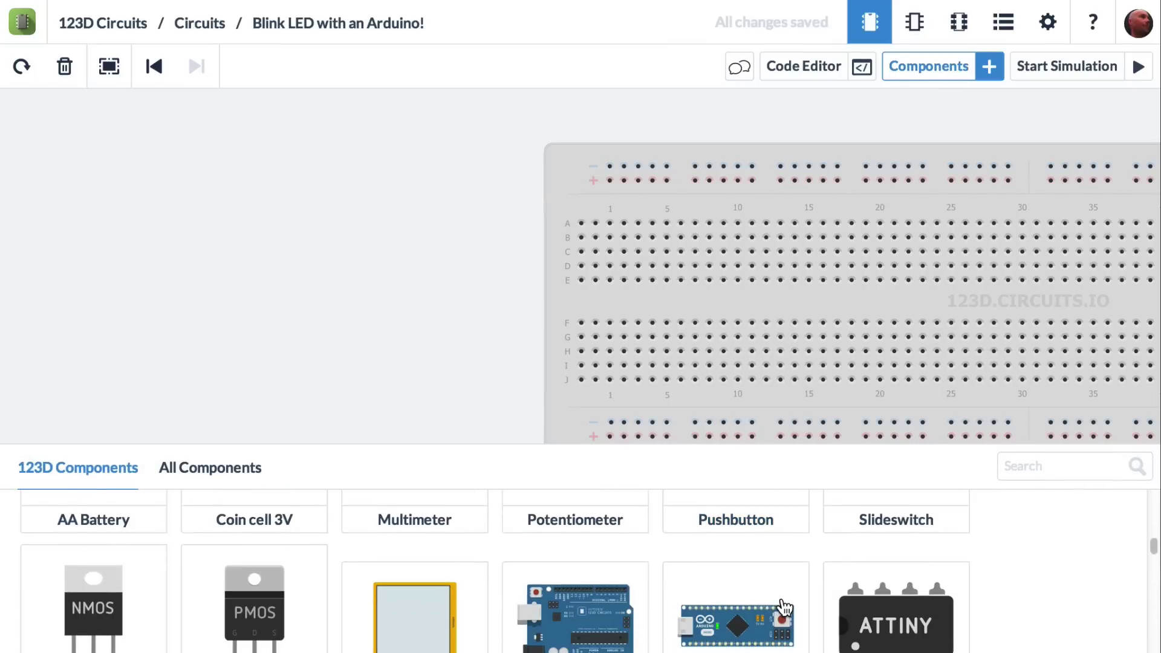
pyautogui.scroll(-2, 784, 606)
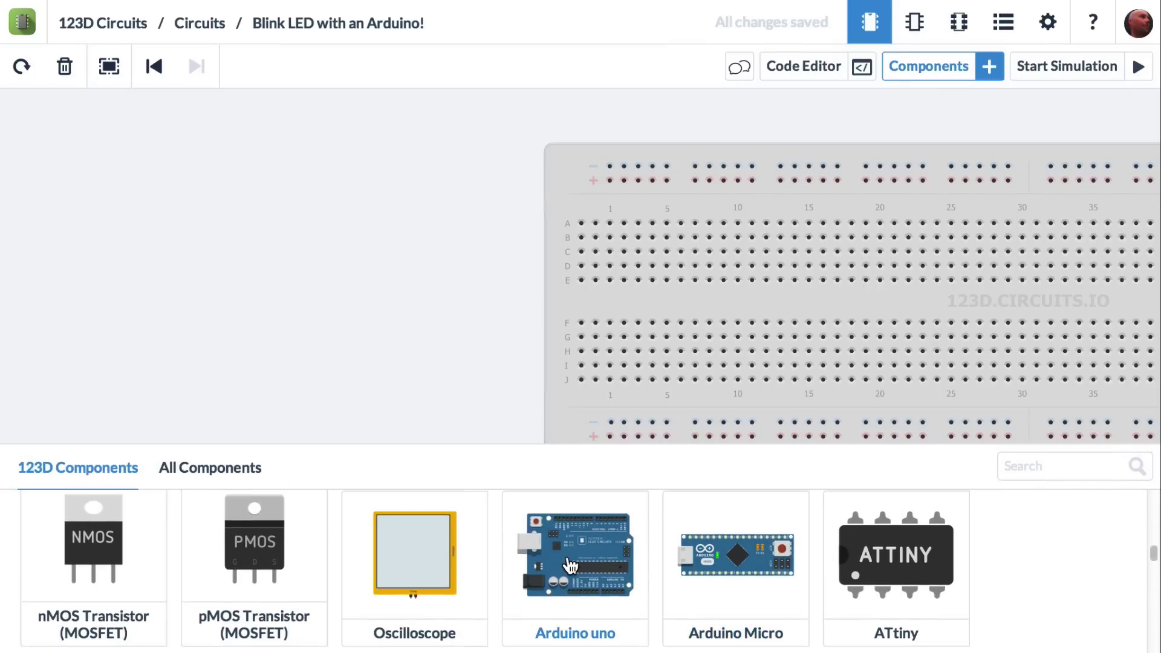
pyautogui.moveTo(570, 565); pyautogui.dragTo(321, 310)
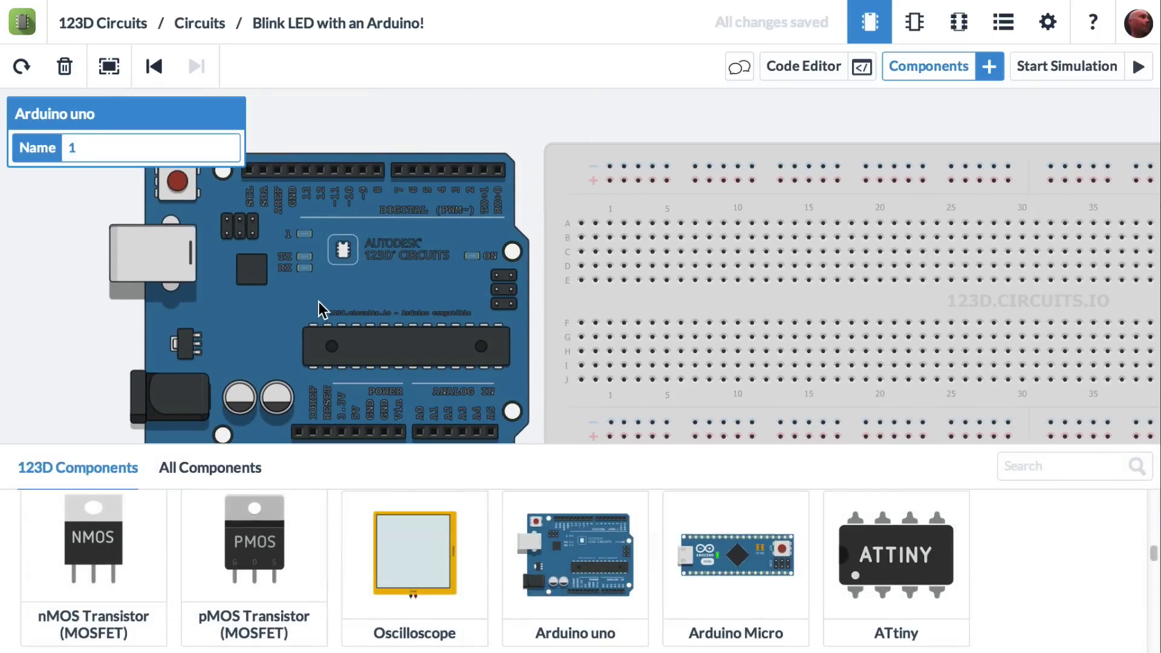
pyautogui.click(936, 63)
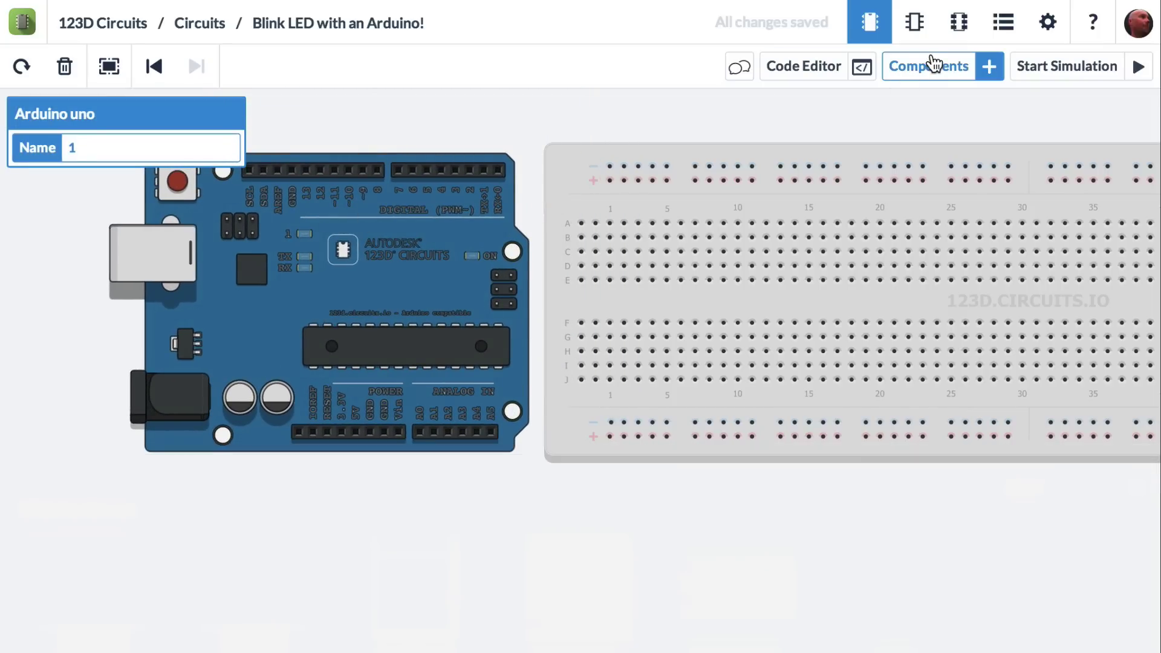
pyautogui.click(549, 98)
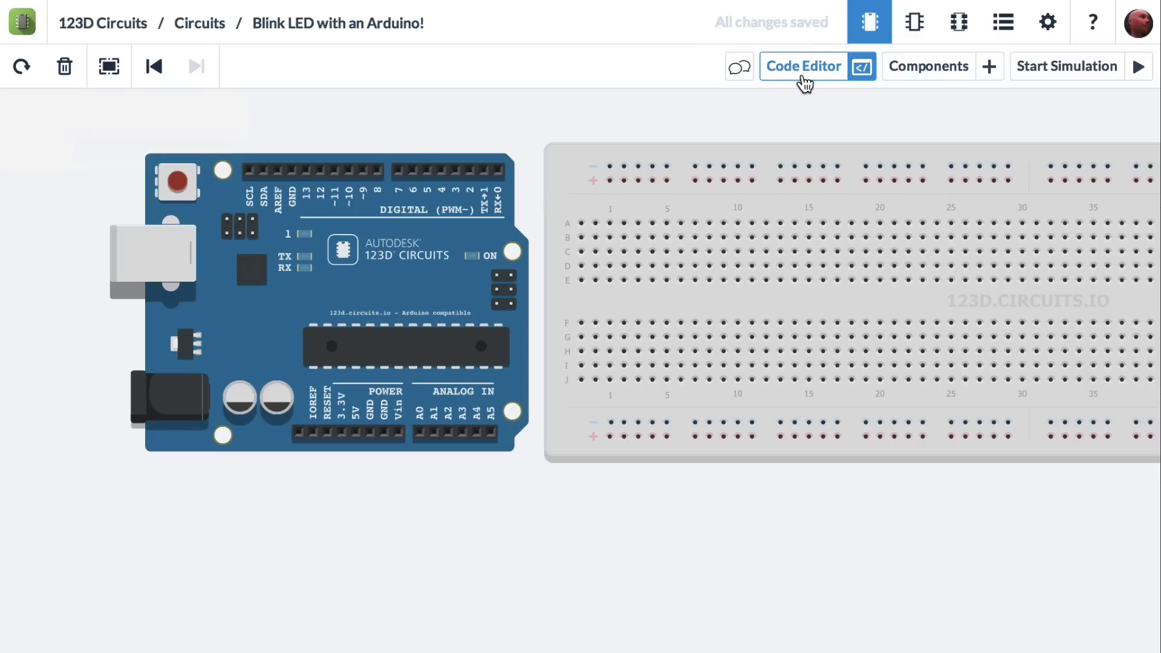
# Step: Show the Arduino's default Blink sketch in an enlarged code editor below the circuit
pyautogui.click(804, 83)
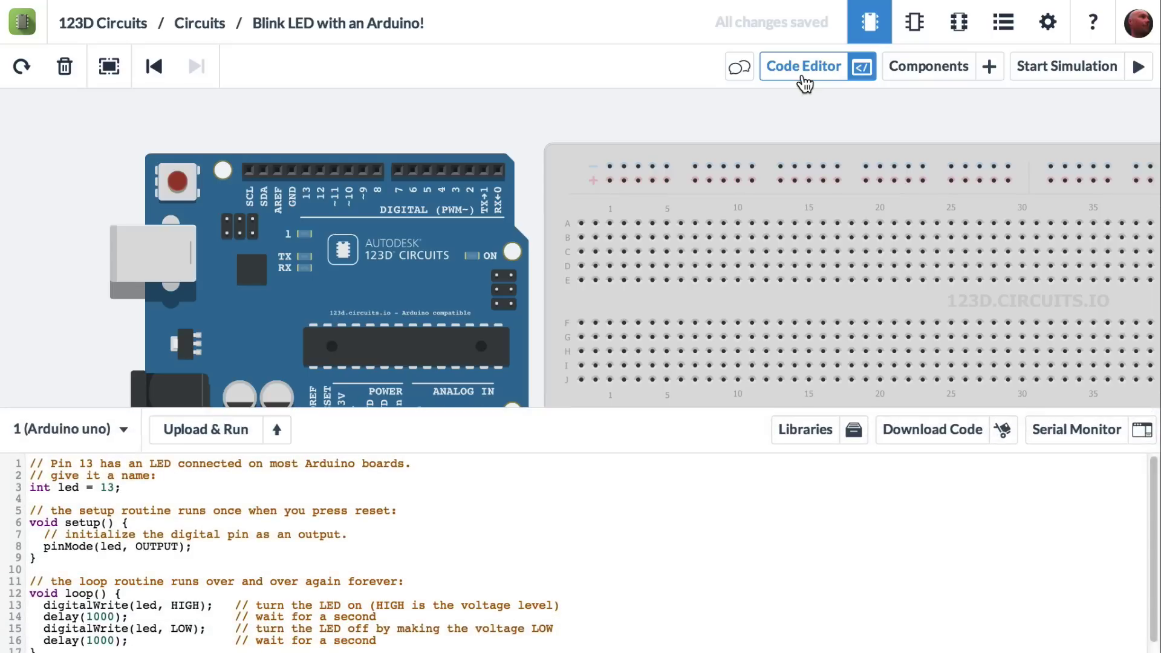
pyautogui.moveTo(637, 409); pyautogui.dragTo(635, 367)
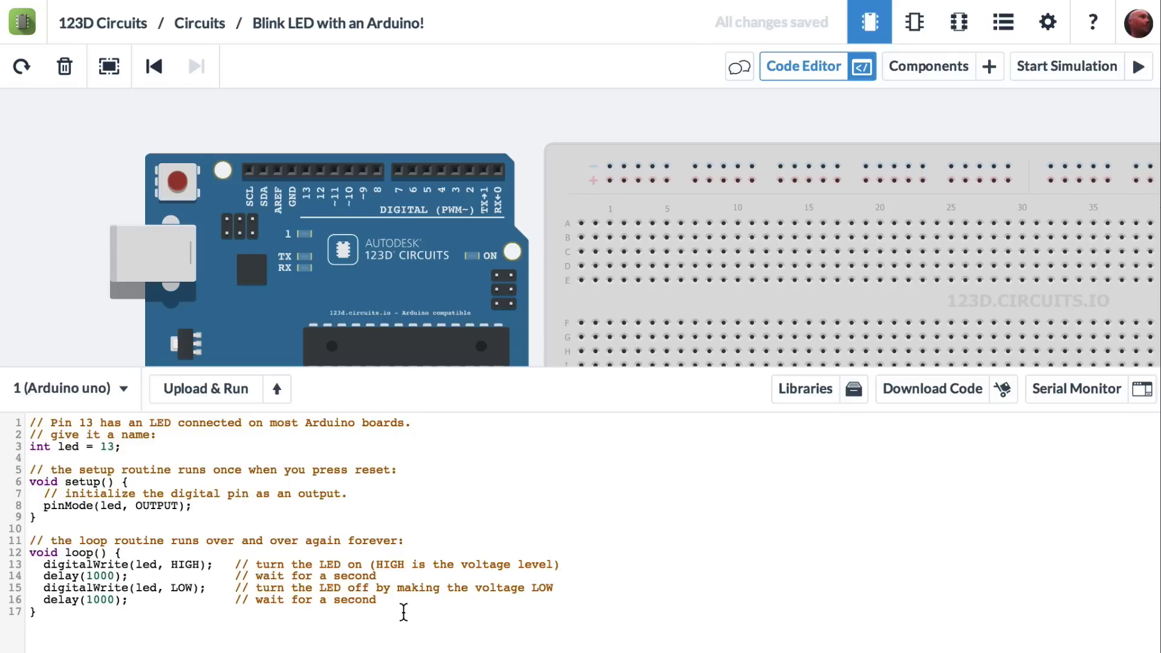
pyautogui.moveTo(399, 607)
pyautogui.mouseDown()
pyautogui.moveTo(77, 423)
pyautogui.moveTo(27, 418)
pyautogui.mouseUp()
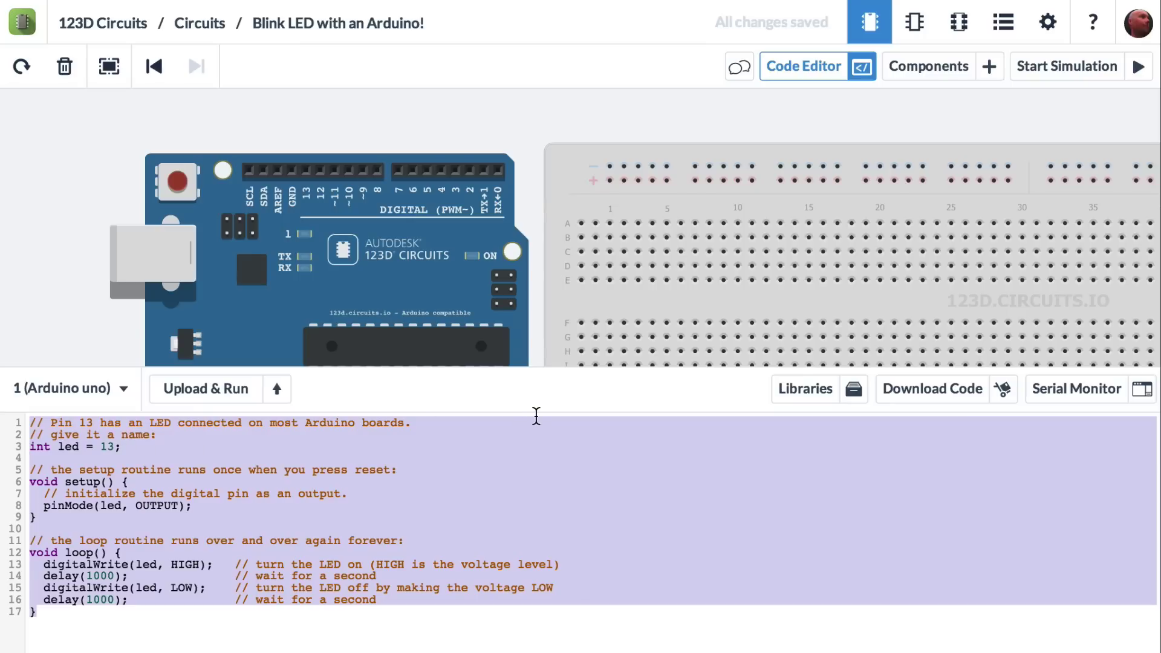
pyautogui.moveTo(549, 367); pyautogui.dragTo(554, 406)
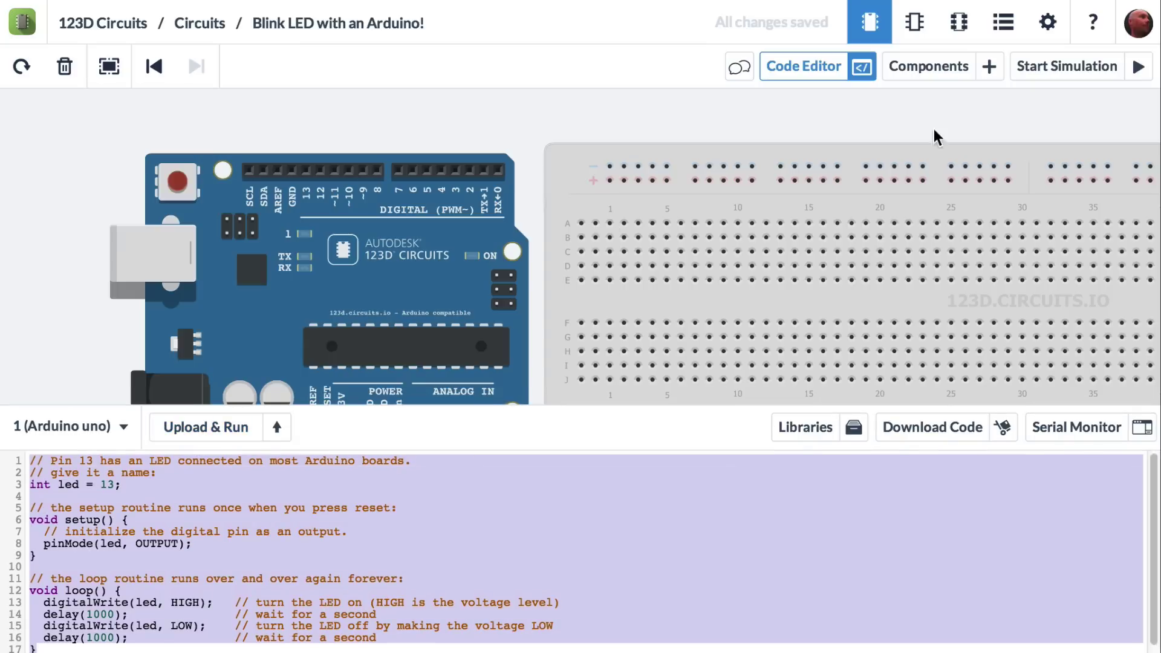
# Step: Start the simulation until 'Successfully compiled' appears and pin 13 blinks
pyautogui.click(1052, 72)
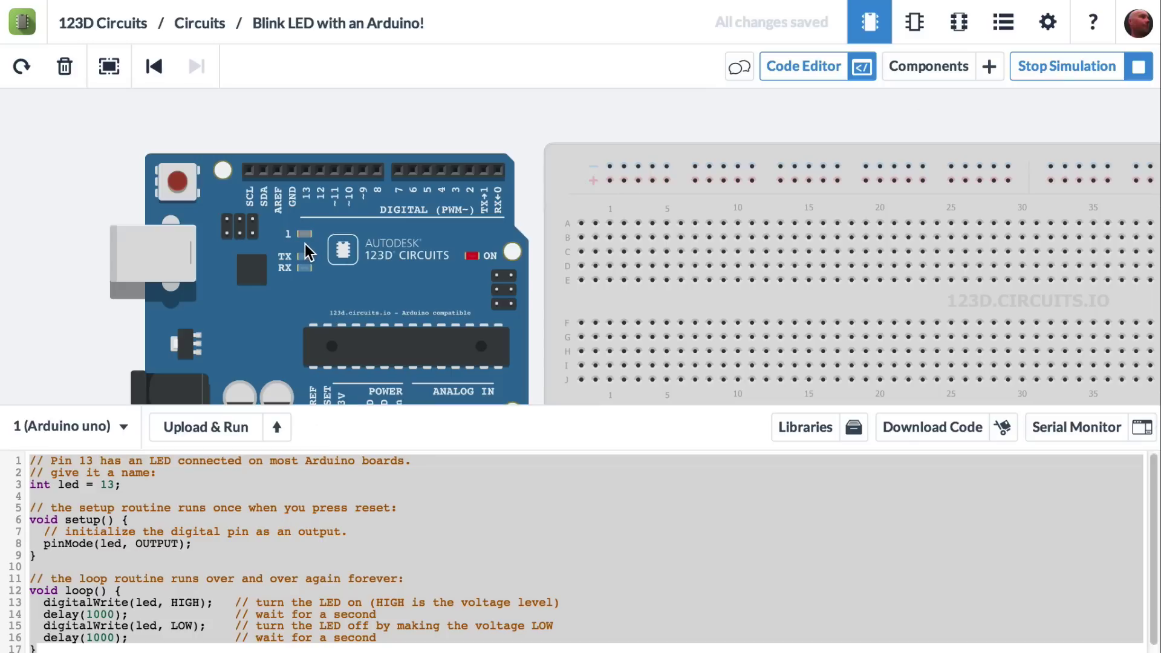
pyautogui.click(545, 539)
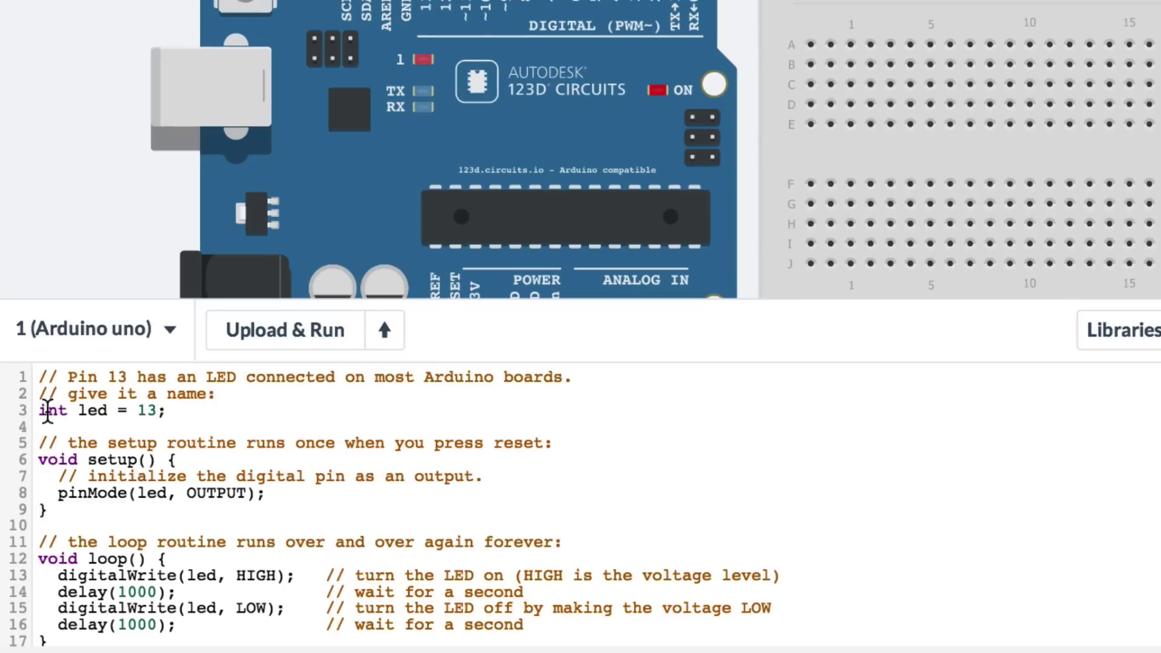
pyautogui.click(40, 410)
pyautogui.moveTo(45, 411); pyautogui.dragTo(167, 414)
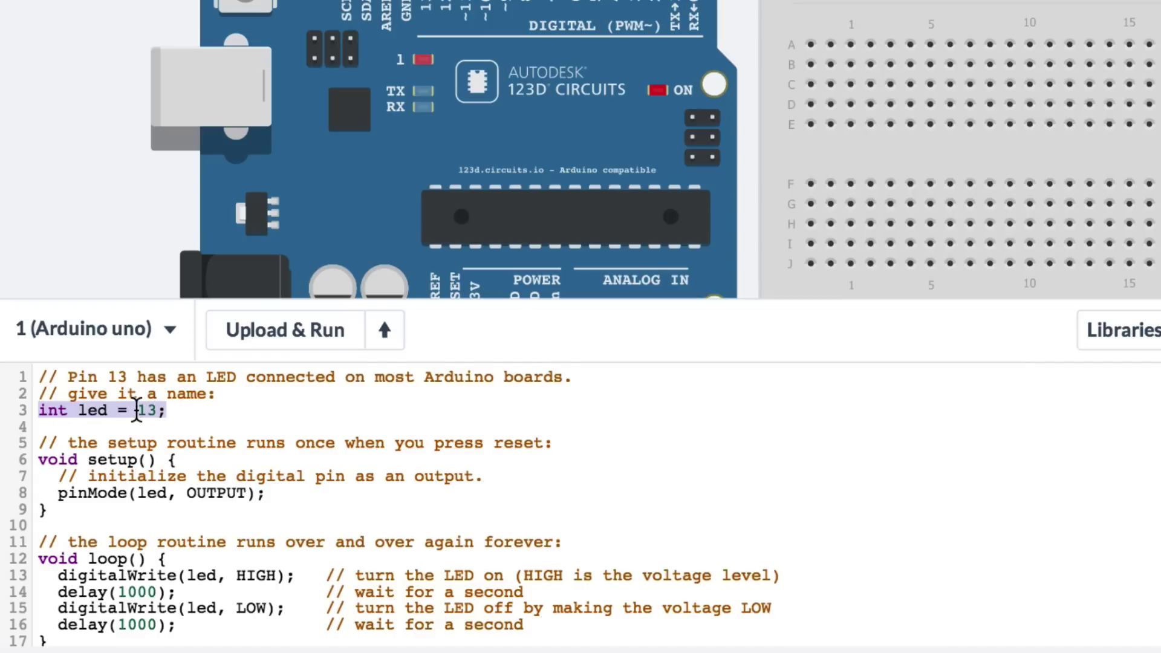
pyautogui.click(76, 411)
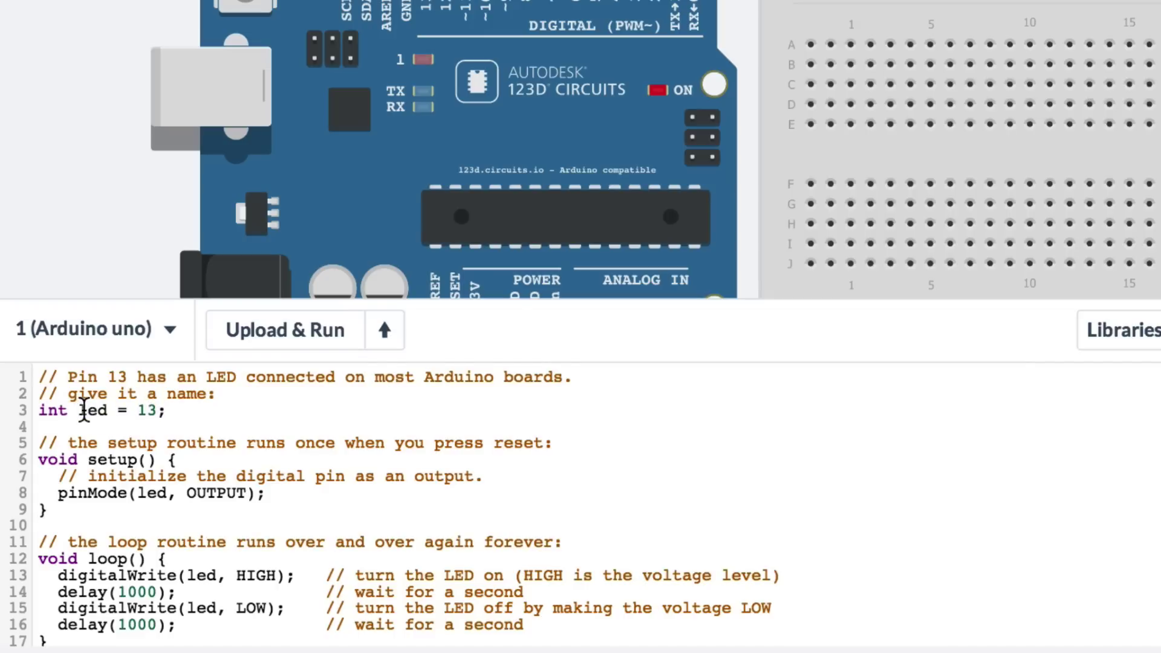
pyautogui.doubleClick(84, 411)
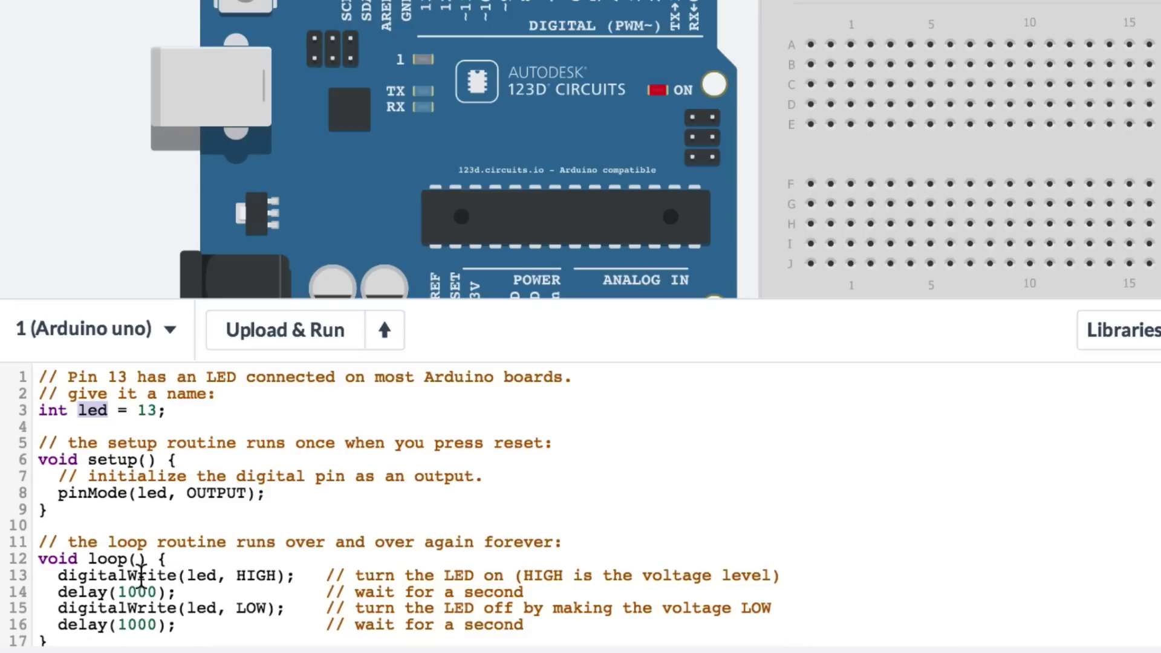
pyautogui.click(185, 575)
pyautogui.moveTo(185, 579); pyautogui.dragTo(277, 576)
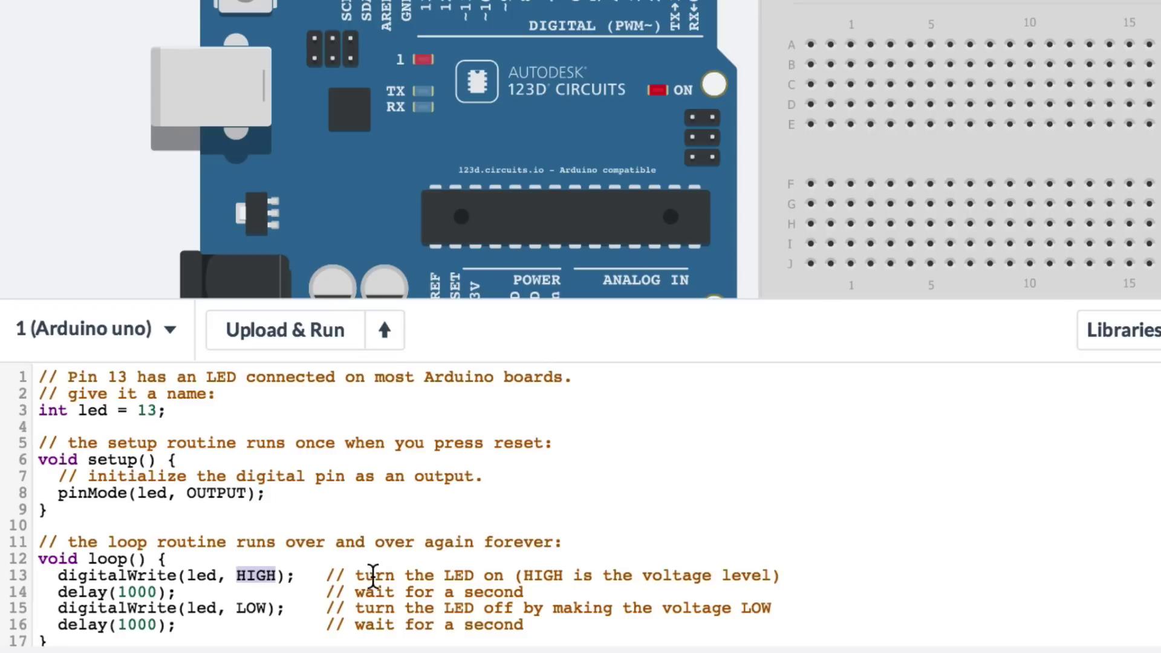
# Step: Change both delay(1000) calls on lines 14 and 16 to delay(500) and upload the sketch
pyautogui.click(340, 506)
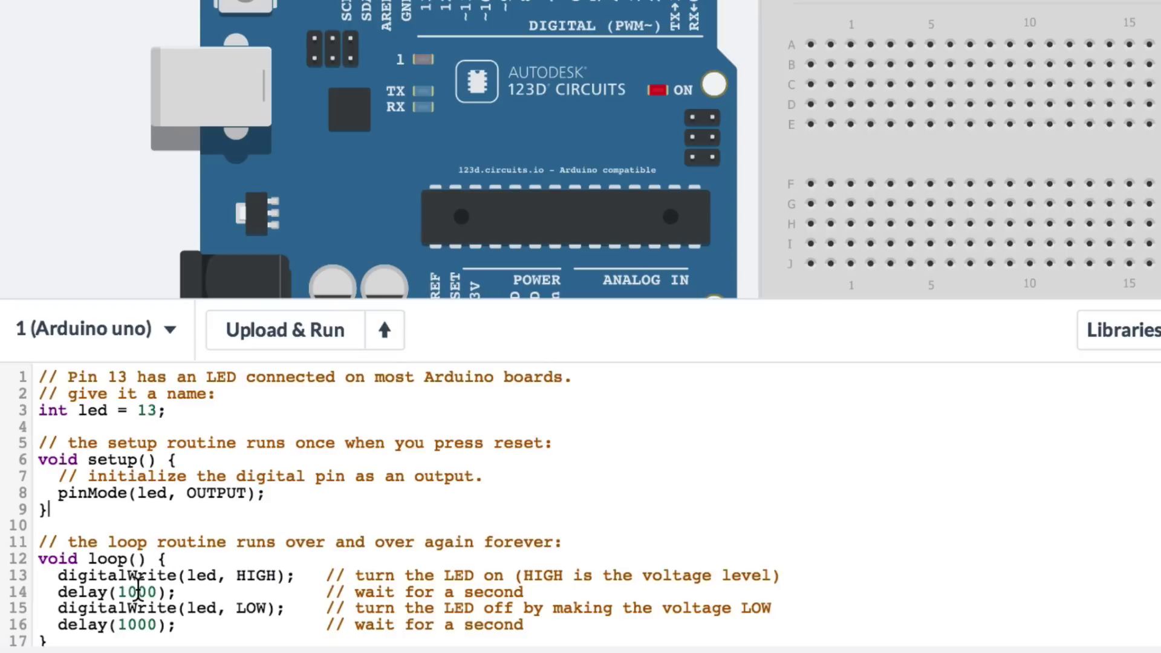
pyautogui.moveTo(138, 590); pyautogui.dragTo(122, 589)
pyautogui.write('5')
pyautogui.moveTo(139, 617); pyautogui.dragTo(119, 617)
pyautogui.write('5')
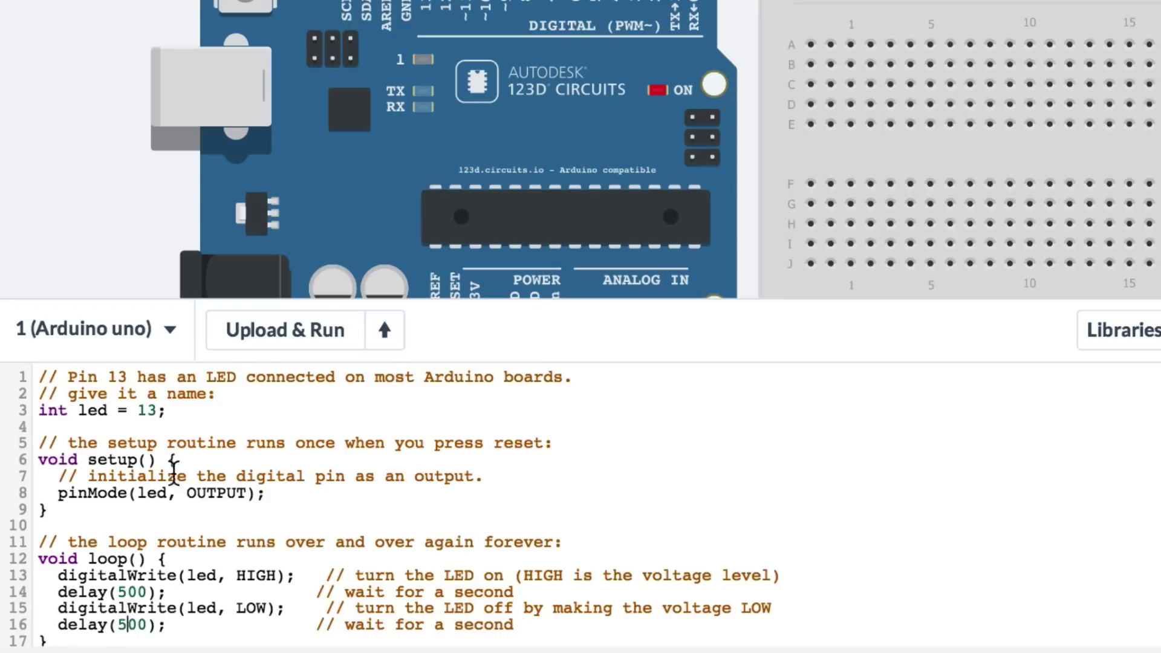
pyautogui.click(279, 352)
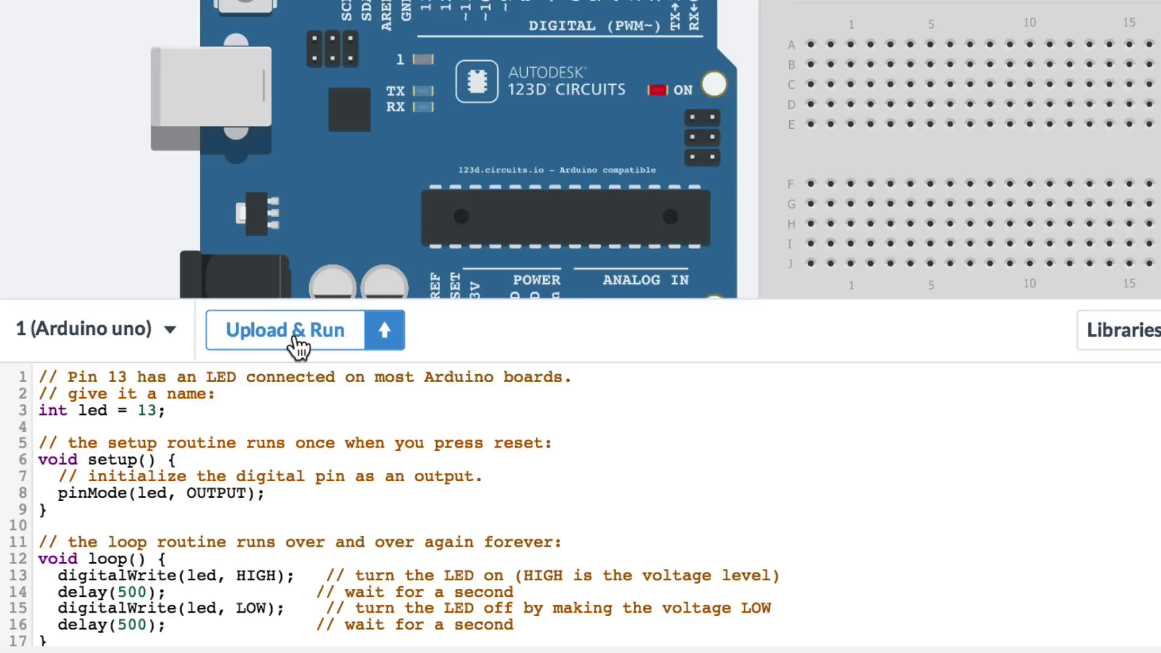
pyautogui.click(298, 347)
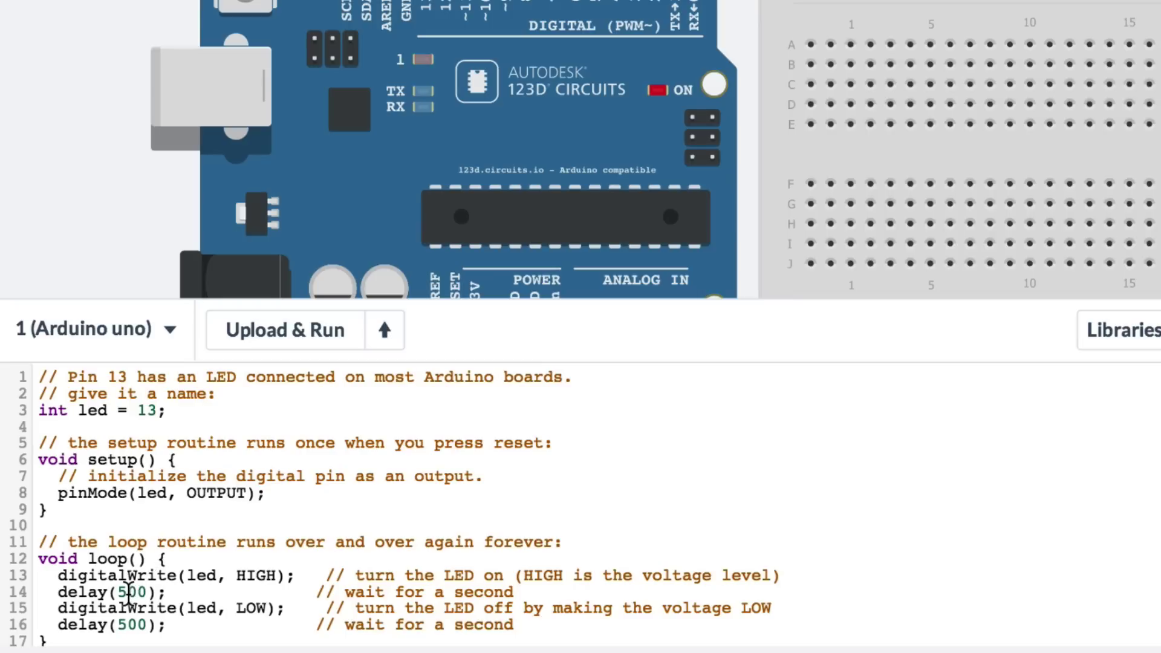
# Step: Set line 14's delay to 2000, upload and run it, then stop the simulation
pyautogui.moveTo(128, 590); pyautogui.dragTo(117, 591)
pyautogui.write('20')
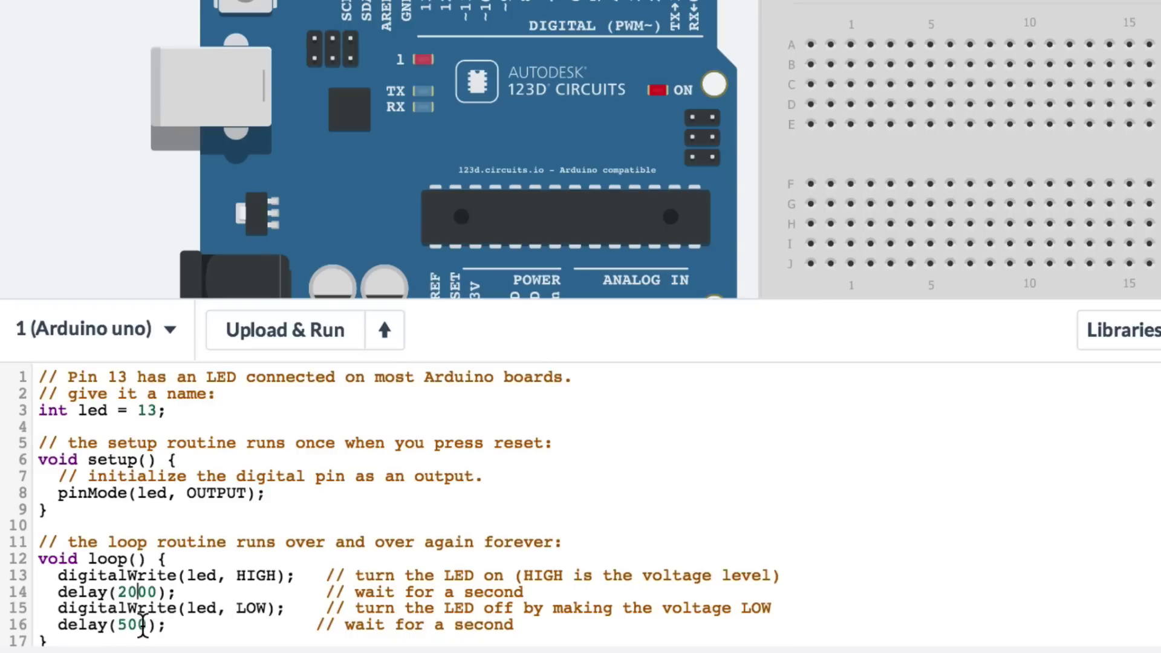
pyautogui.click(317, 338)
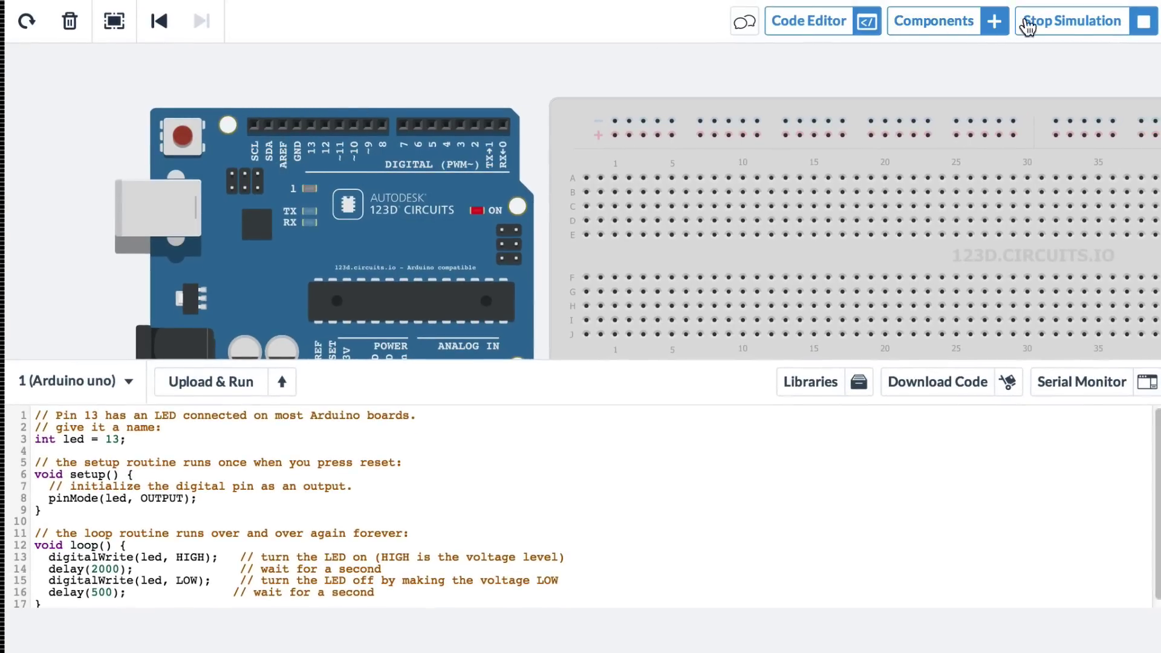
pyautogui.click(1081, 20)
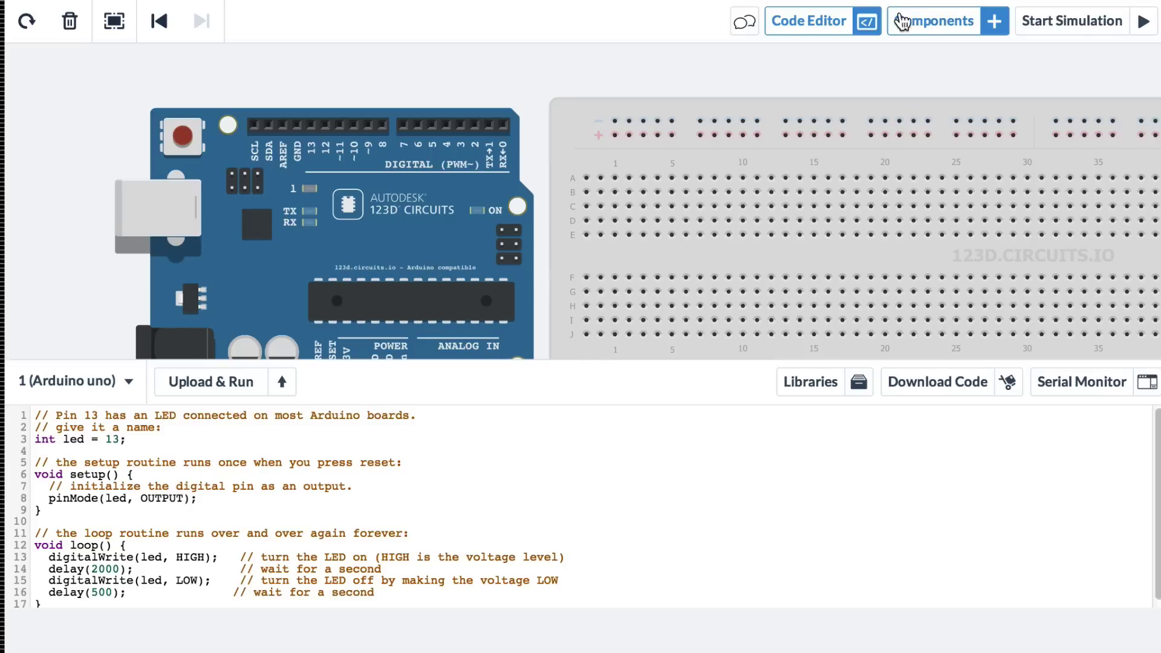
# Step: Rotate the Arduino 90° and move it just left of the breadboard
pyautogui.click(411, 249)
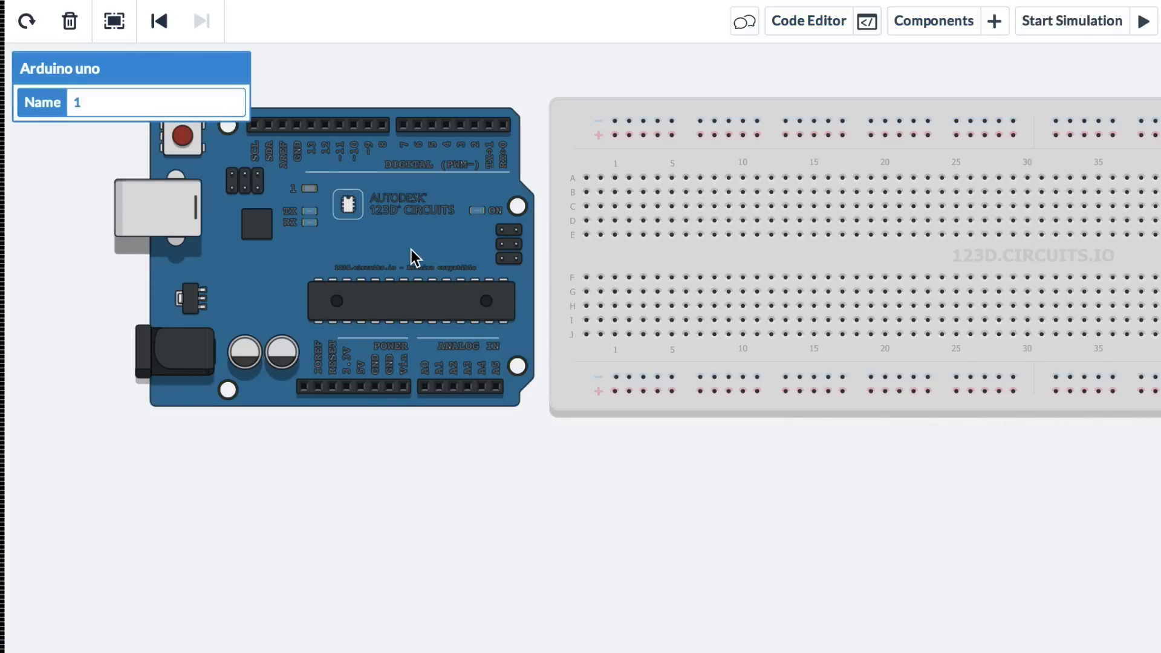
pyautogui.press('r')
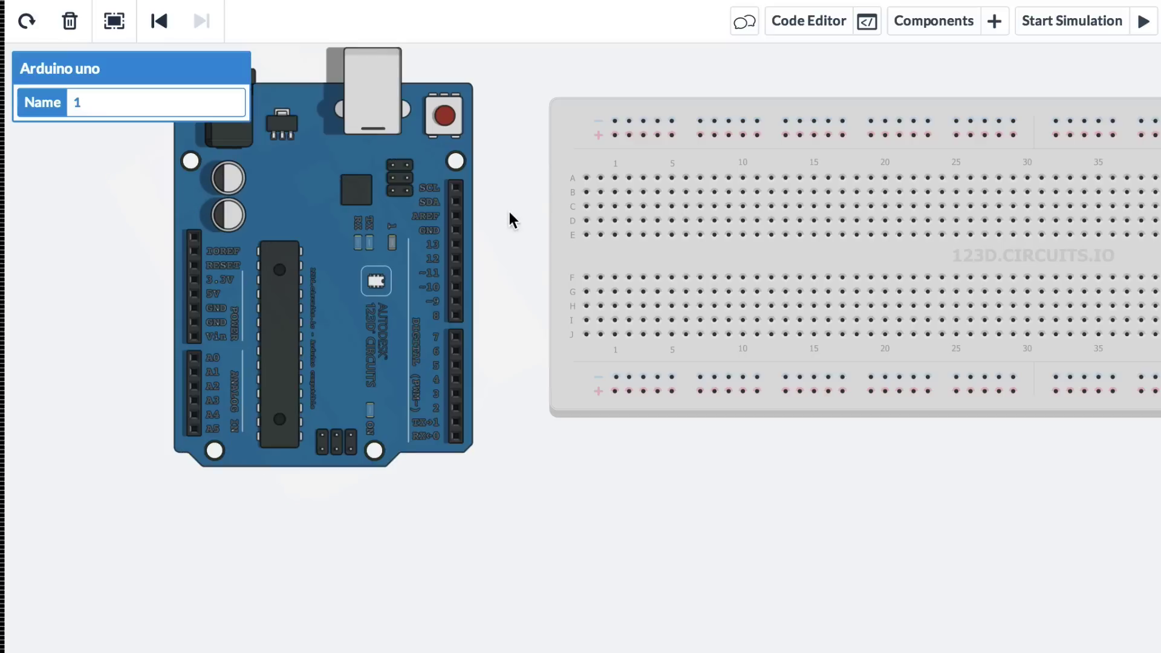
pyautogui.click(508, 216)
pyautogui.moveTo(328, 311); pyautogui.dragTo(375, 272)
pyautogui.click(625, 70)
pyautogui.moveTo(625, 70); pyautogui.dragTo(536, 146)
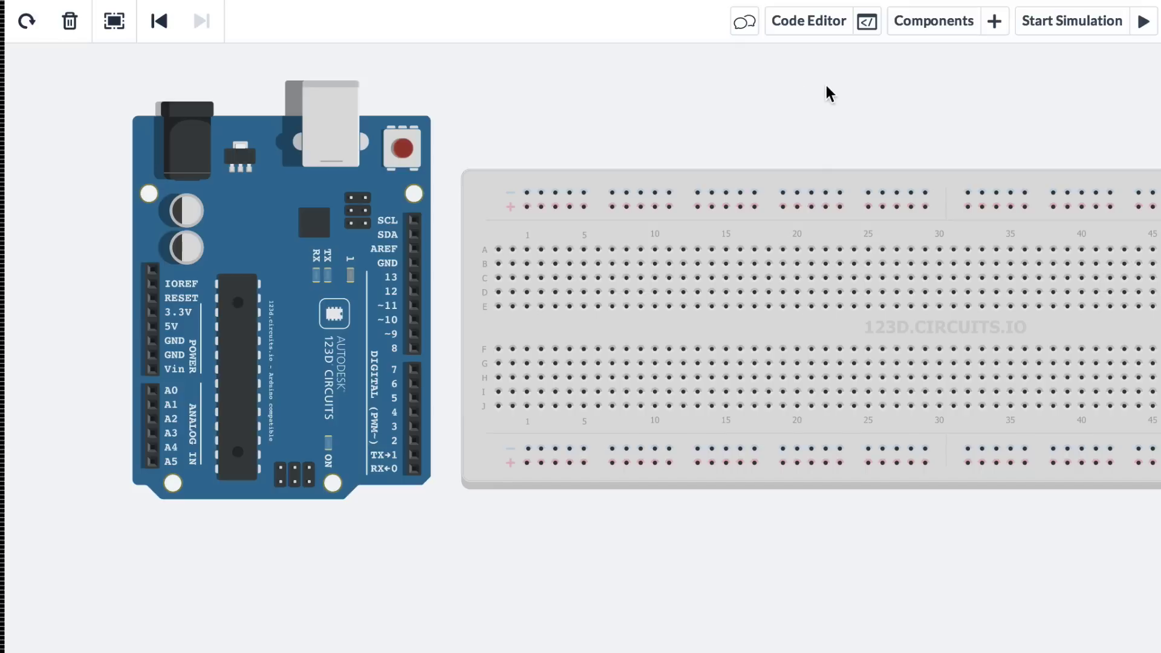
# Step: Place a red LED from Components onto the breadboard near column 5
pyautogui.click(933, 26)
pyautogui.scroll(3, 752, 469)
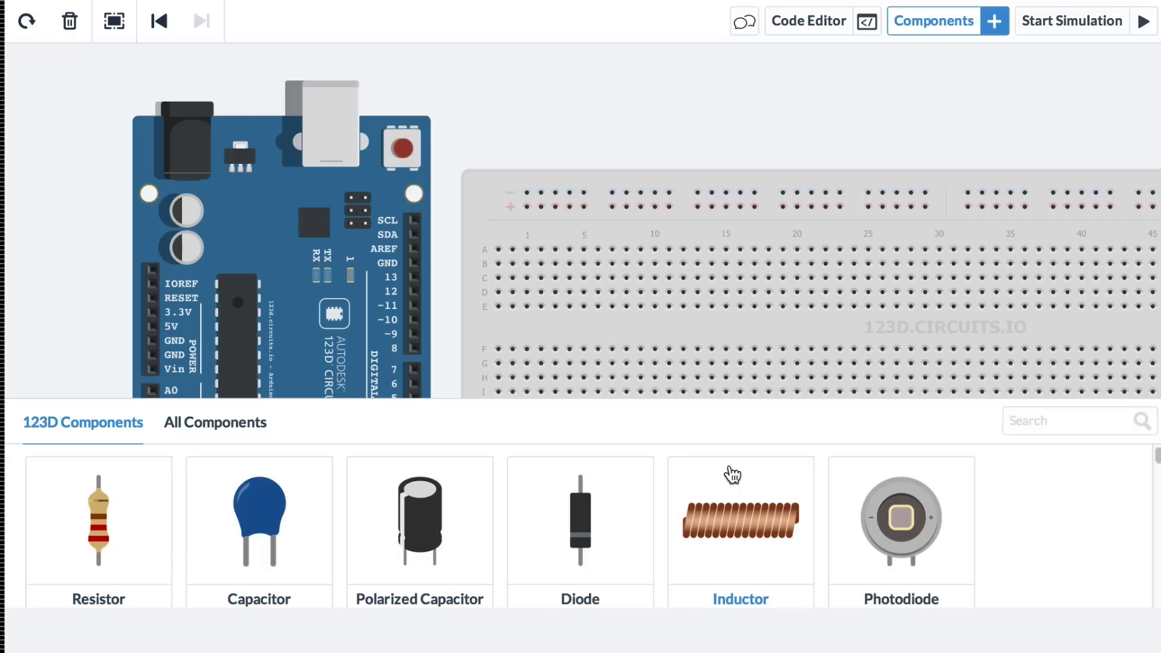
pyautogui.scroll(-2, 537, 560)
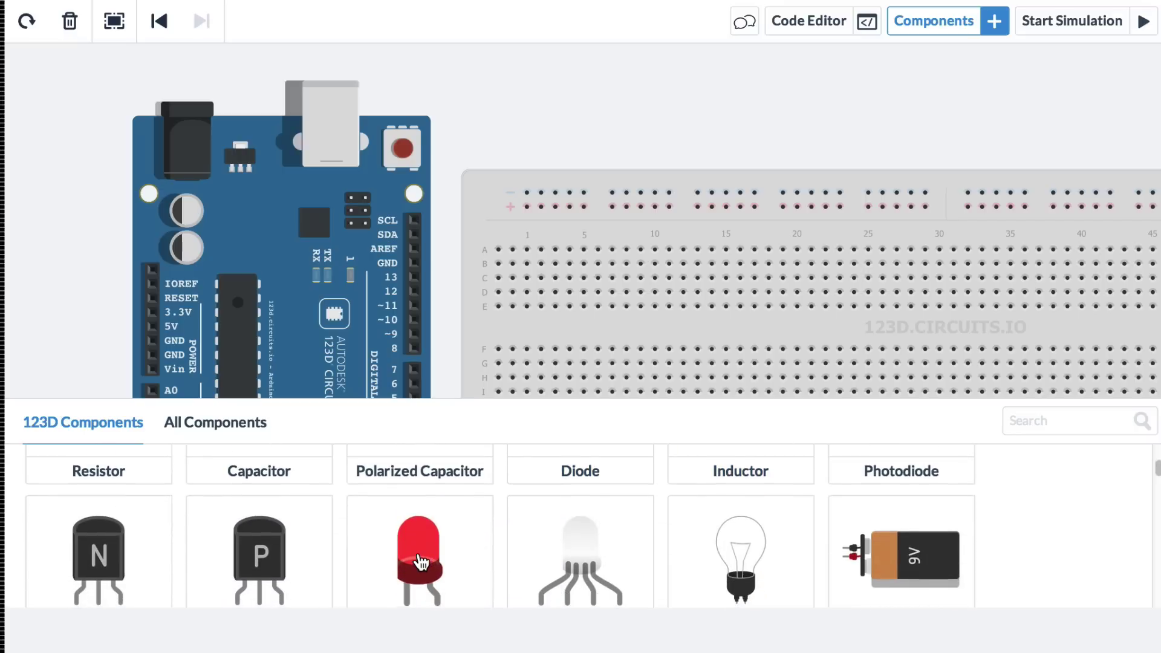
pyautogui.moveTo(421, 563); pyautogui.dragTo(591, 254)
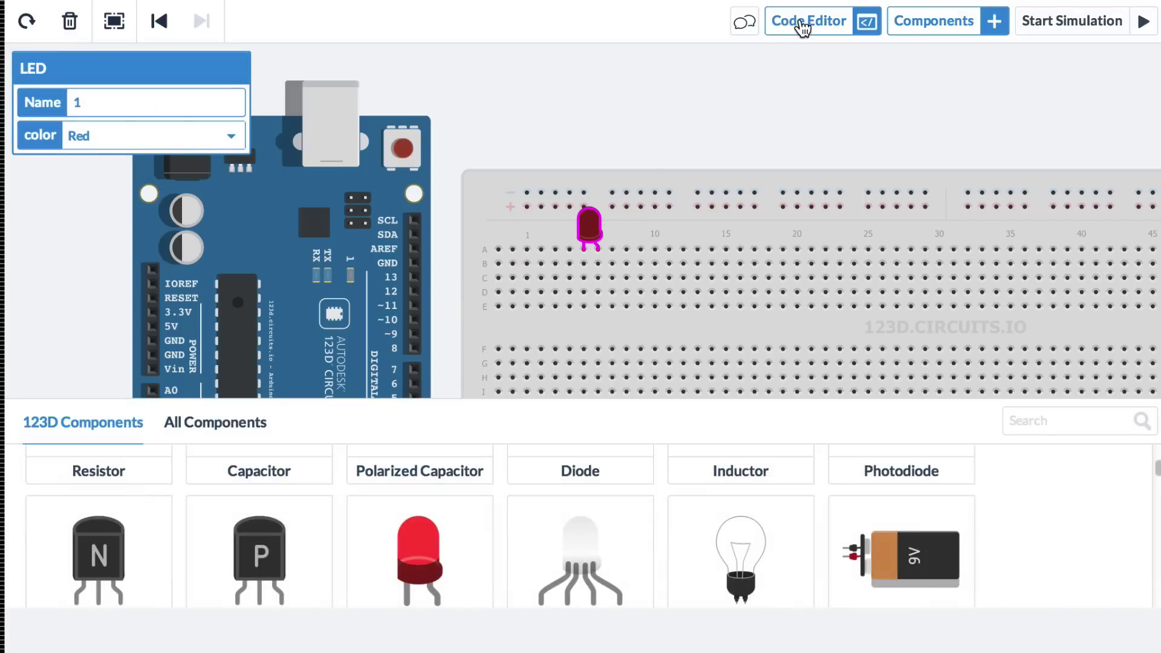
# Step: Add a resistor rotated horizontally and set it in breadboard row E
pyautogui.scroll(2, 351, 511)
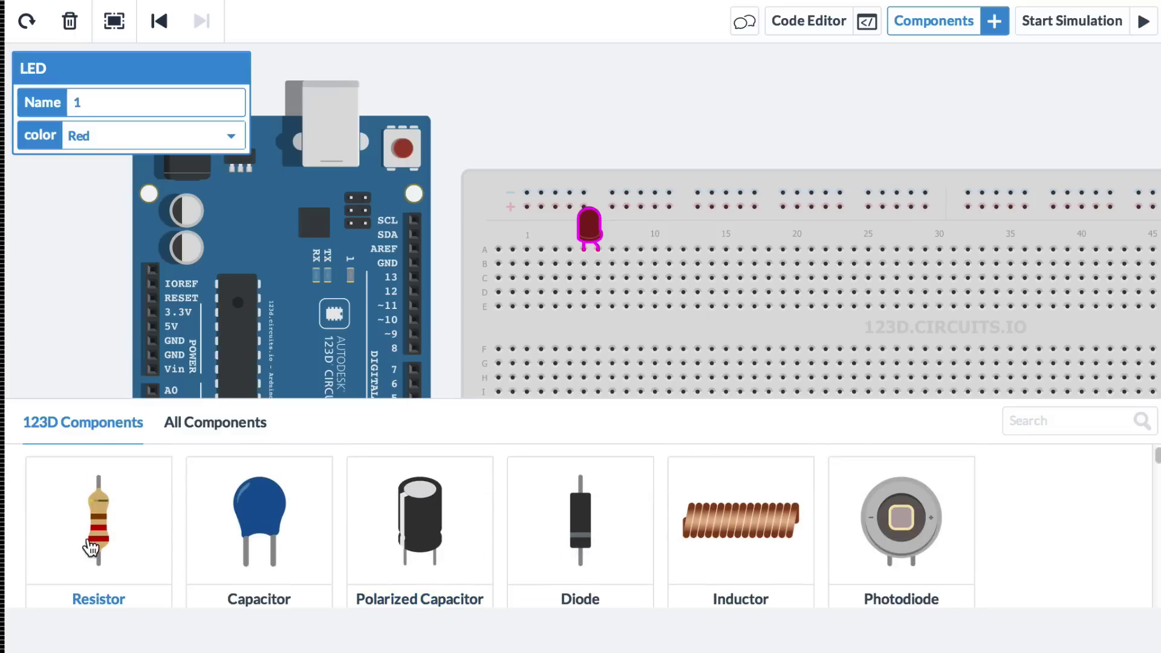
pyautogui.moveTo(91, 547); pyautogui.dragTo(418, 276)
pyautogui.moveTo(309, 318); pyautogui.dragTo(488, 196)
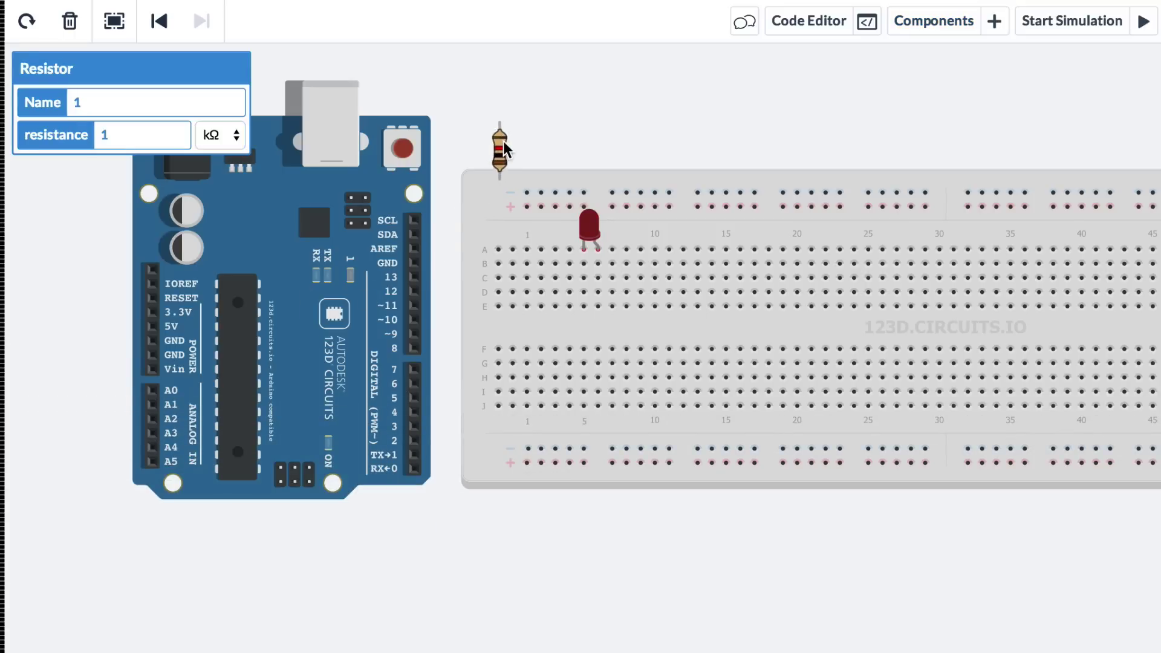
pyautogui.press('r')
pyautogui.moveTo(503, 148); pyautogui.dragTo(540, 276)
pyautogui.moveTo(571, 306); pyautogui.dragTo(571, 306)
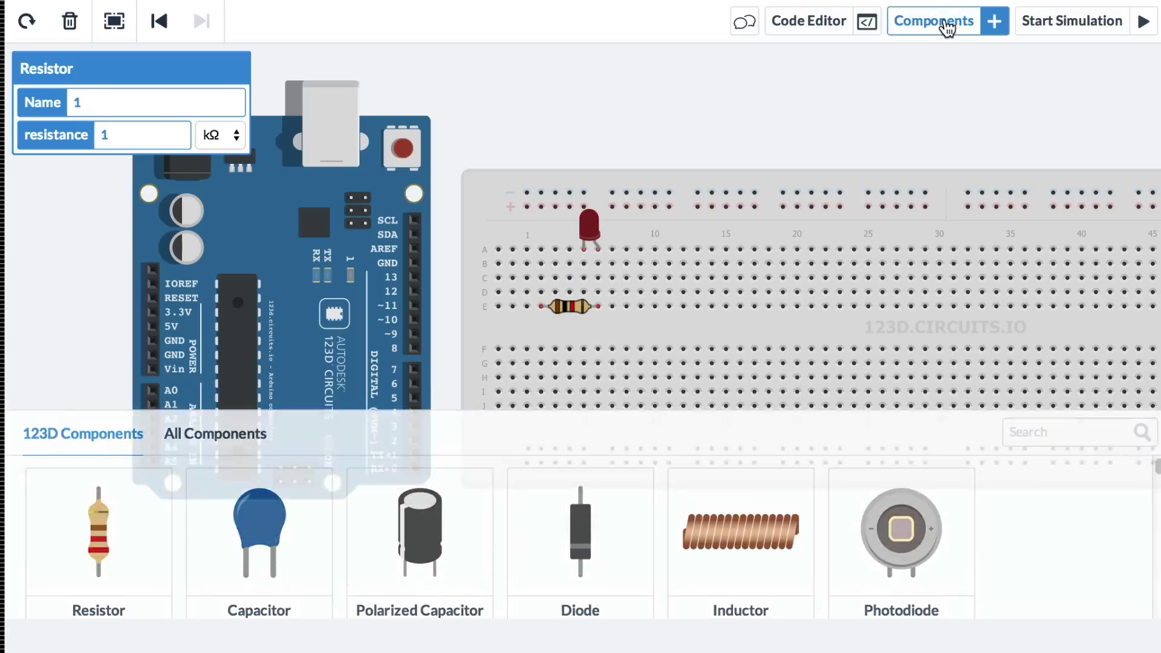
# Step: Run a black wire from hole B5 to Arduino GND and a wire from the resistor lead to pin 13
pyautogui.click(947, 23)
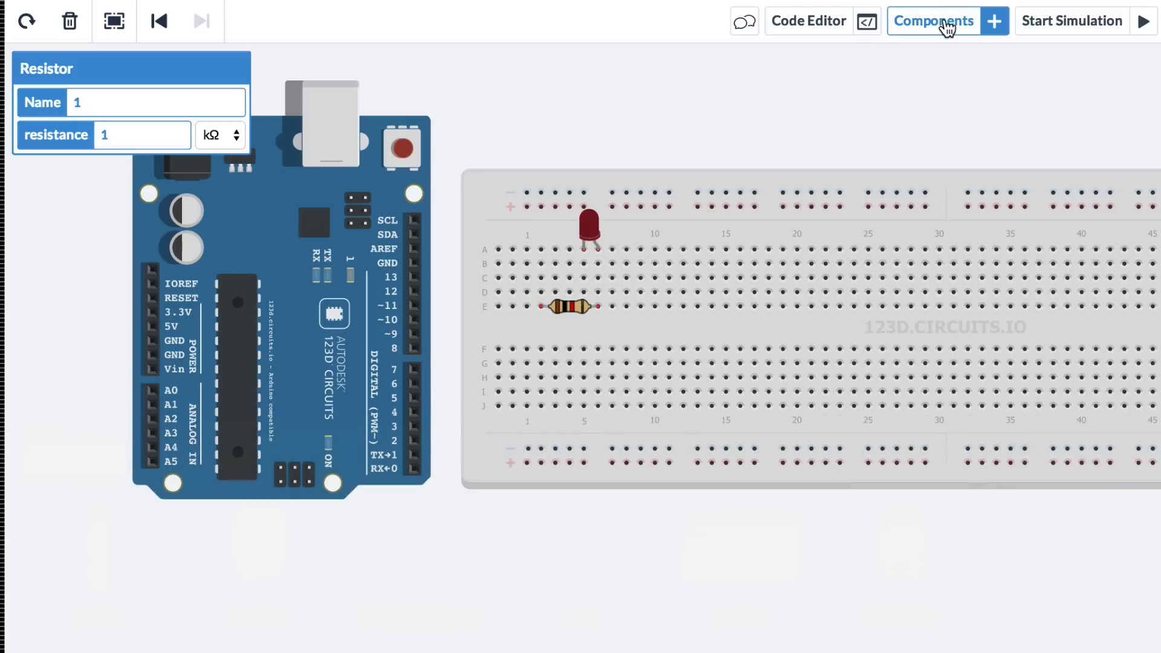
pyautogui.click(581, 265)
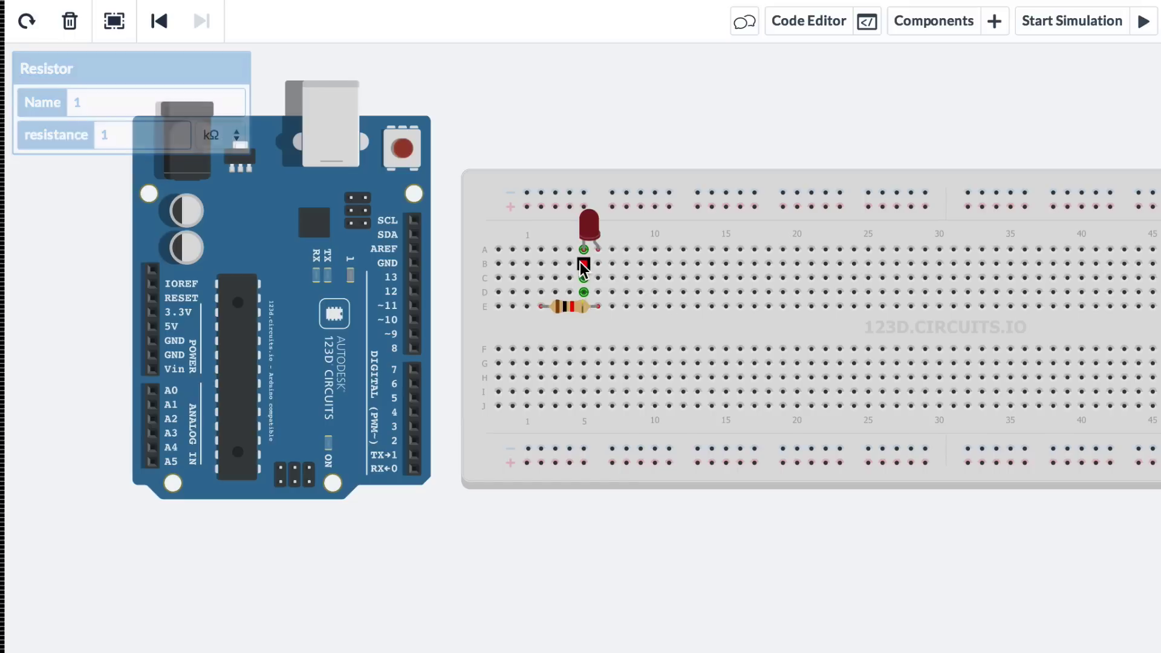
pyautogui.click(411, 260)
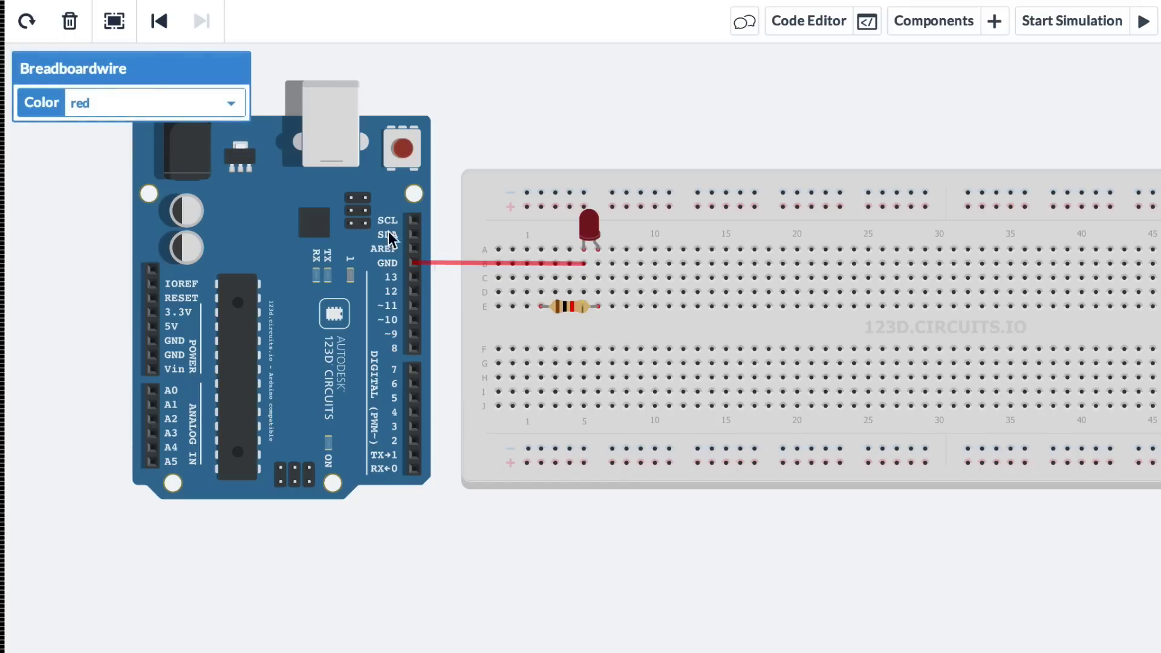
pyautogui.click(123, 101)
pyautogui.click(121, 212)
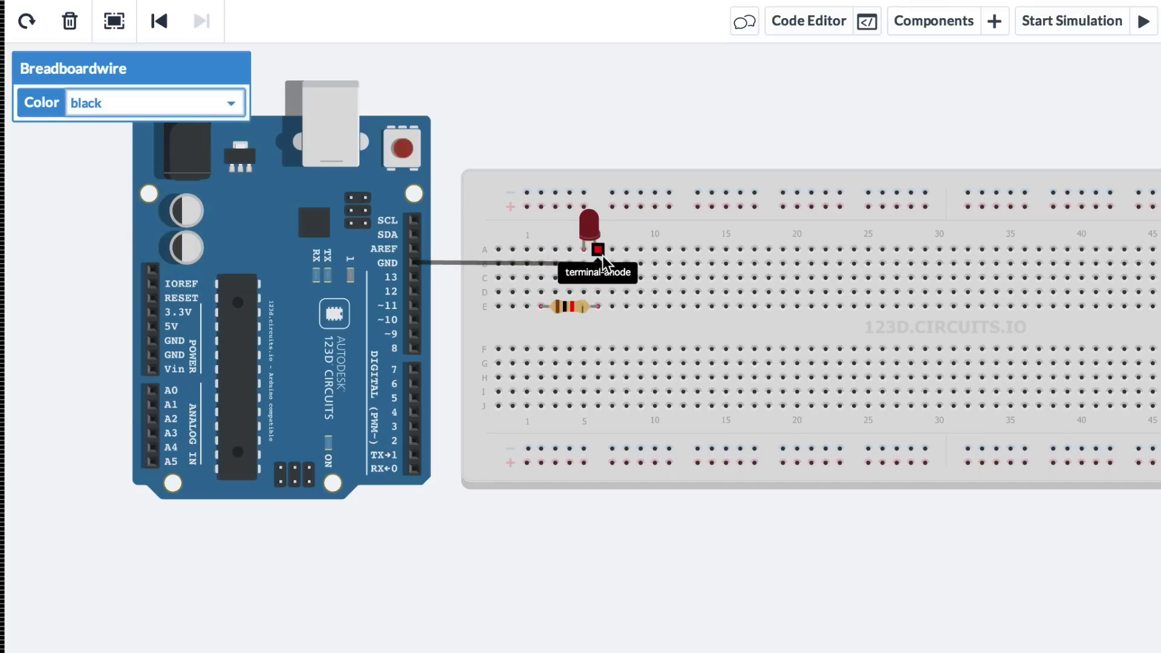
pyautogui.click(541, 305)
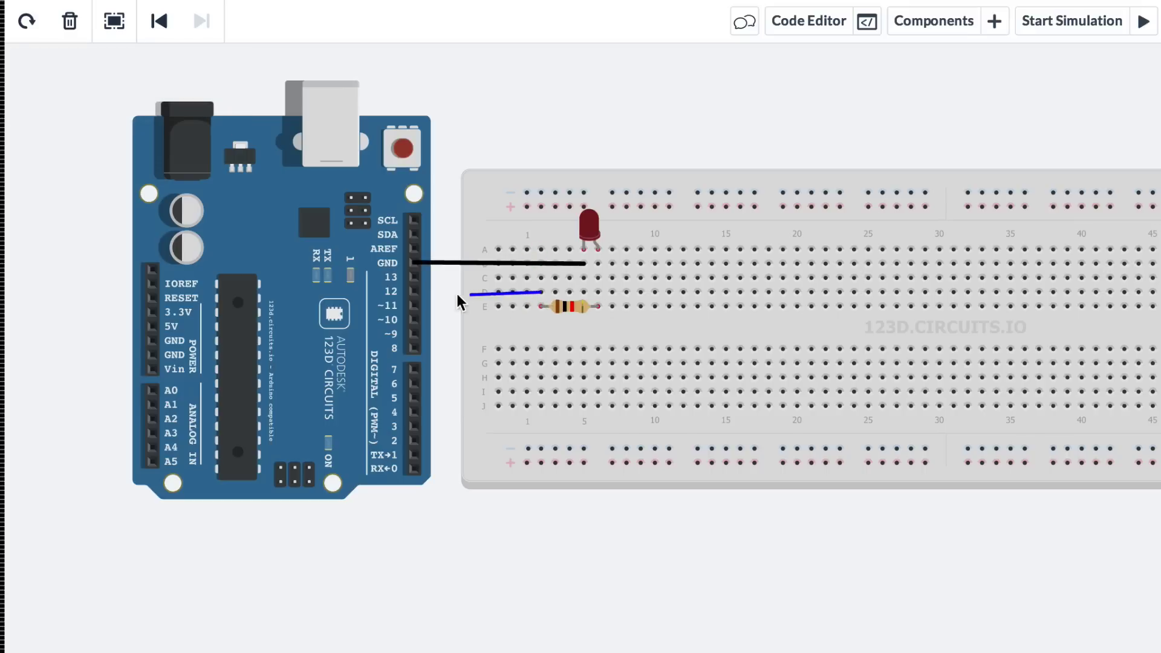
pyautogui.click(415, 275)
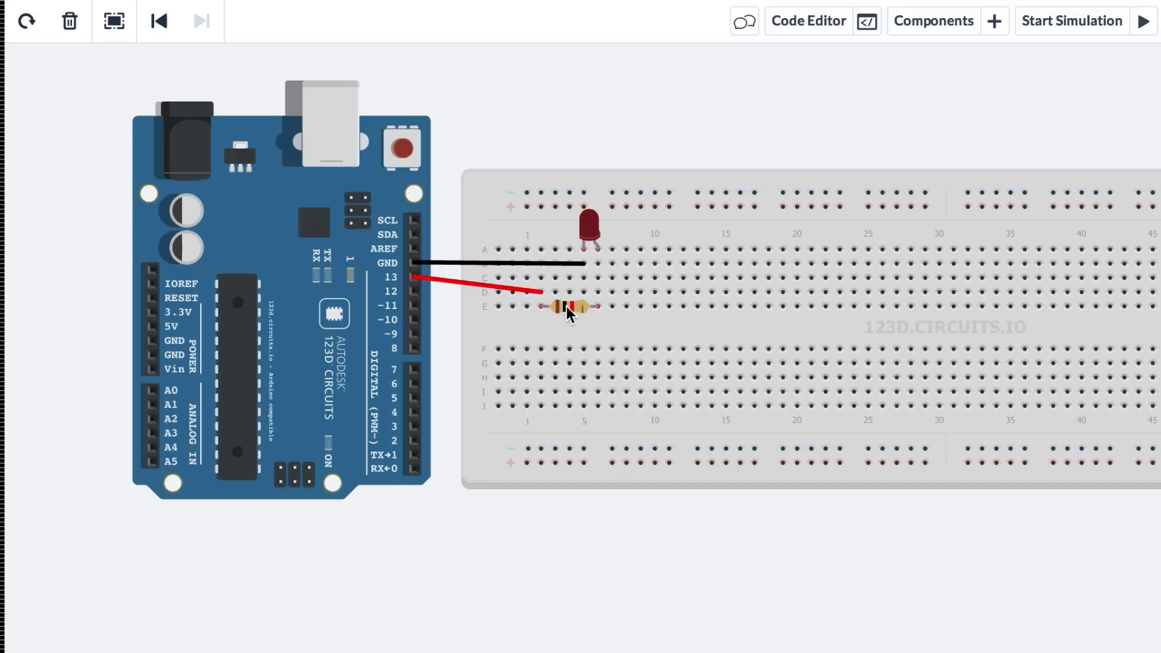
# Step: Start the simulation and change the resistor from 1 kΩ to 300 Ω
pyautogui.click(1047, 28)
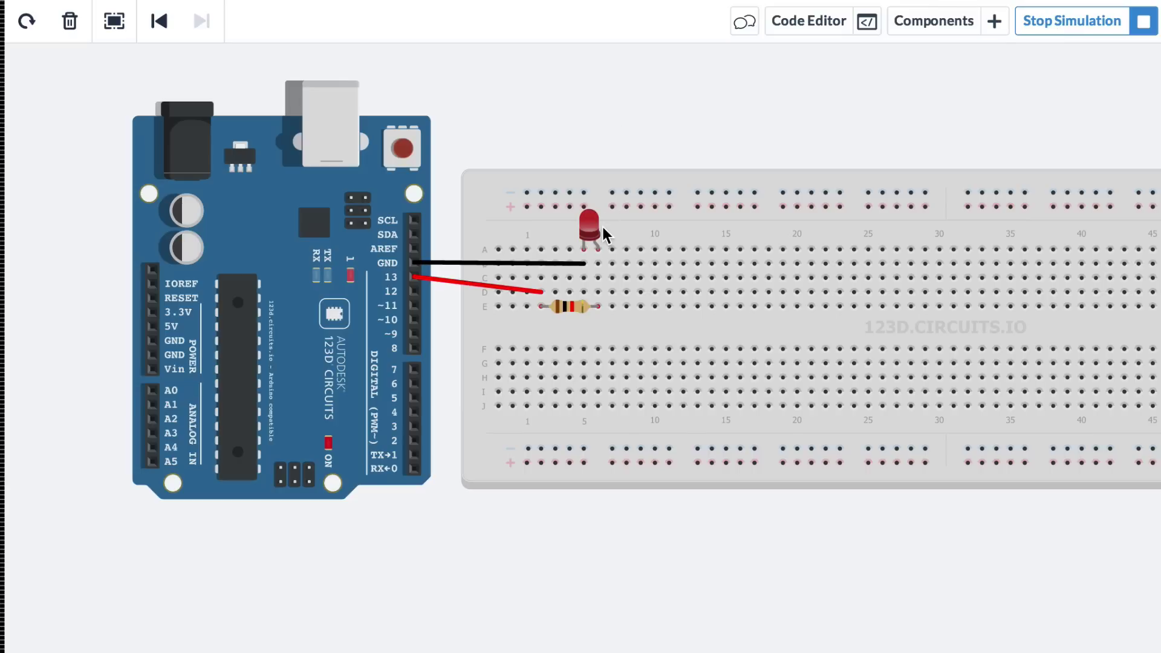
pyautogui.click(564, 303)
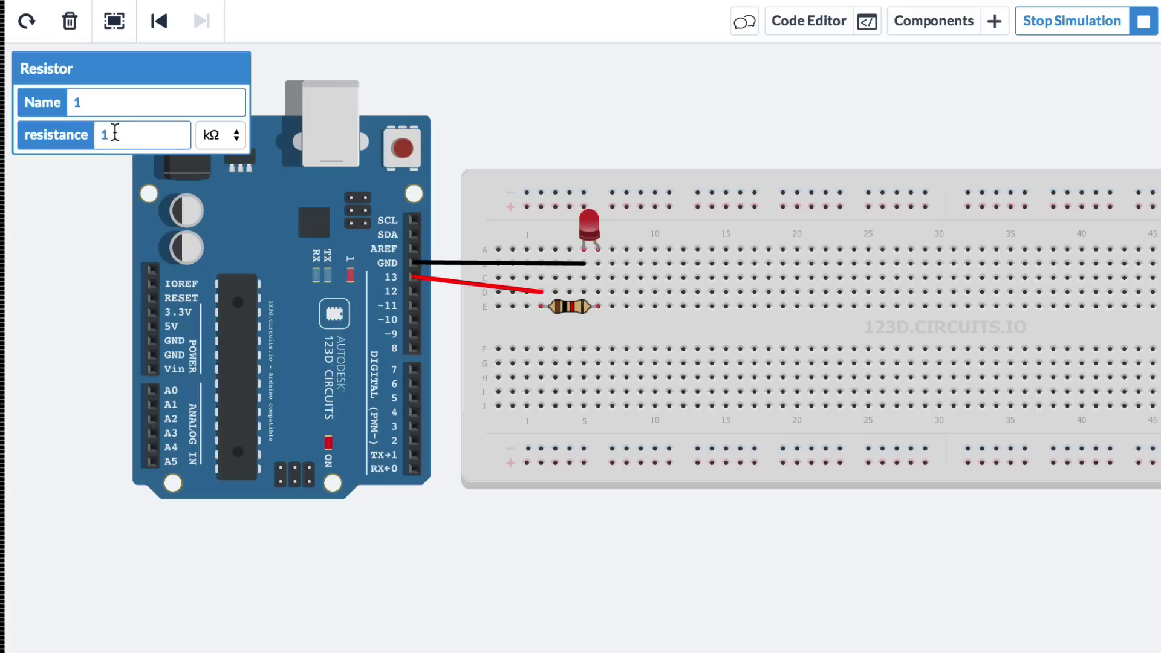
pyautogui.moveTo(112, 135); pyautogui.dragTo(98, 134)
pyautogui.write('300')
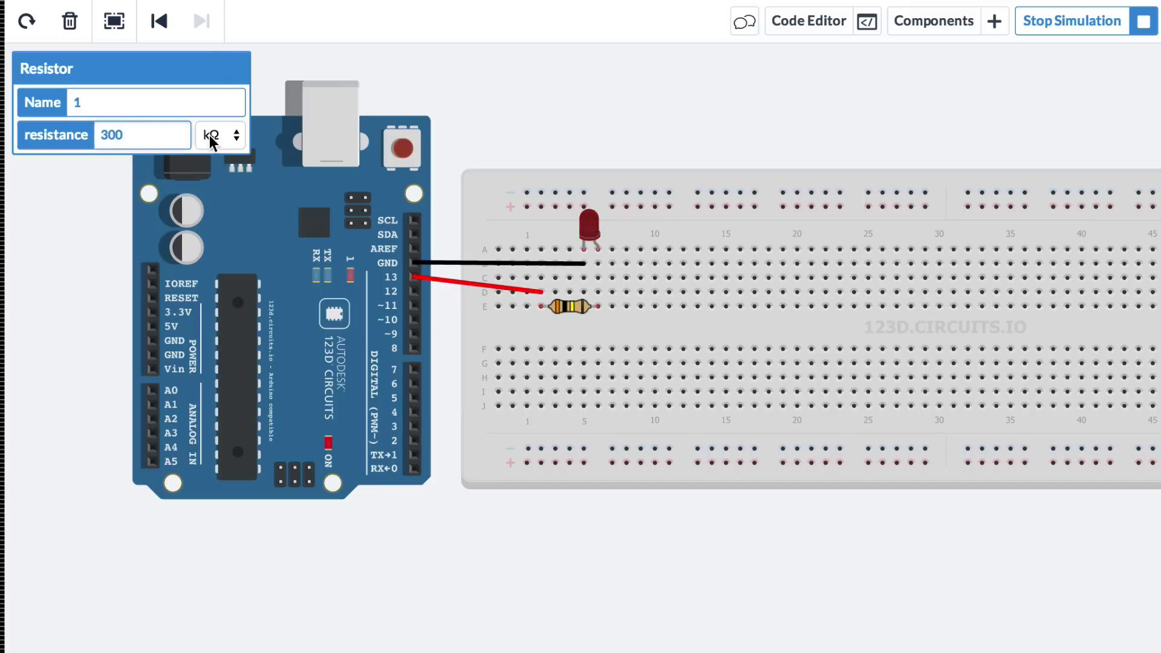
pyautogui.click(212, 135)
pyautogui.click(217, 116)
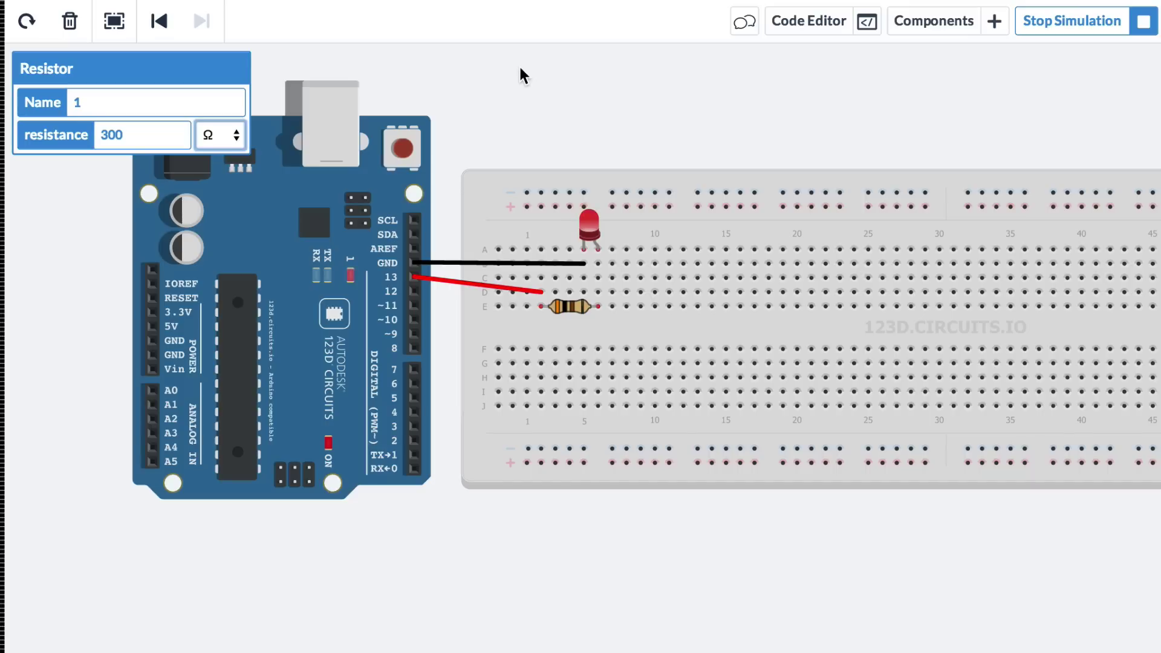
pyautogui.click(816, 24)
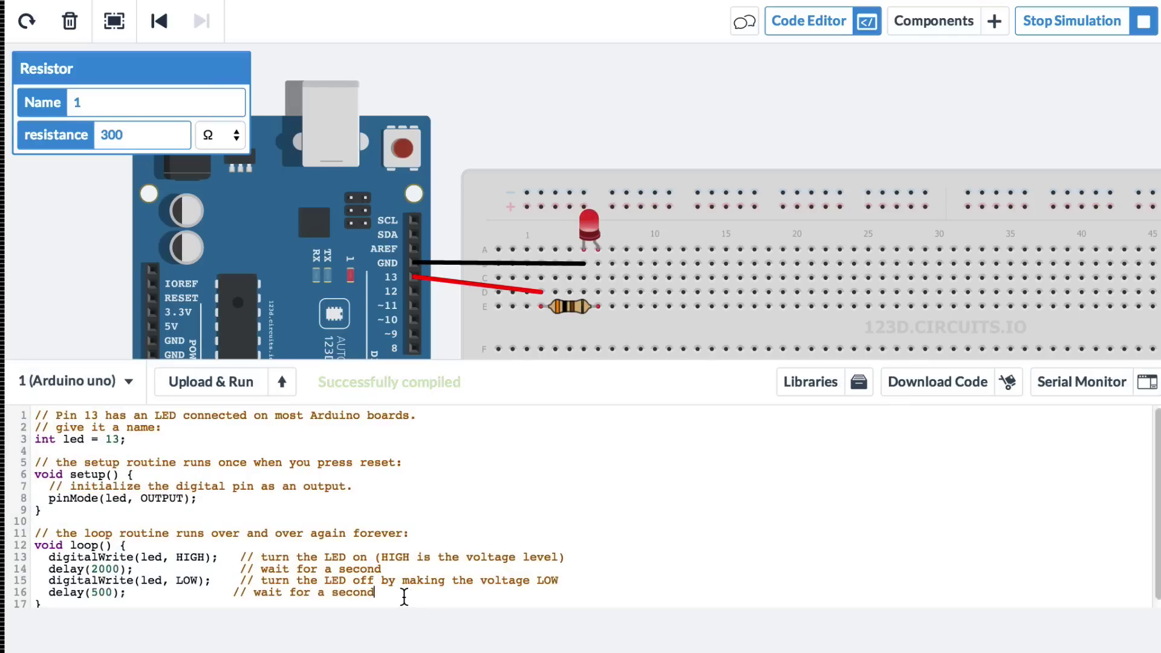
pyautogui.moveTo(617, 595); pyautogui.dragTo(33, 389)
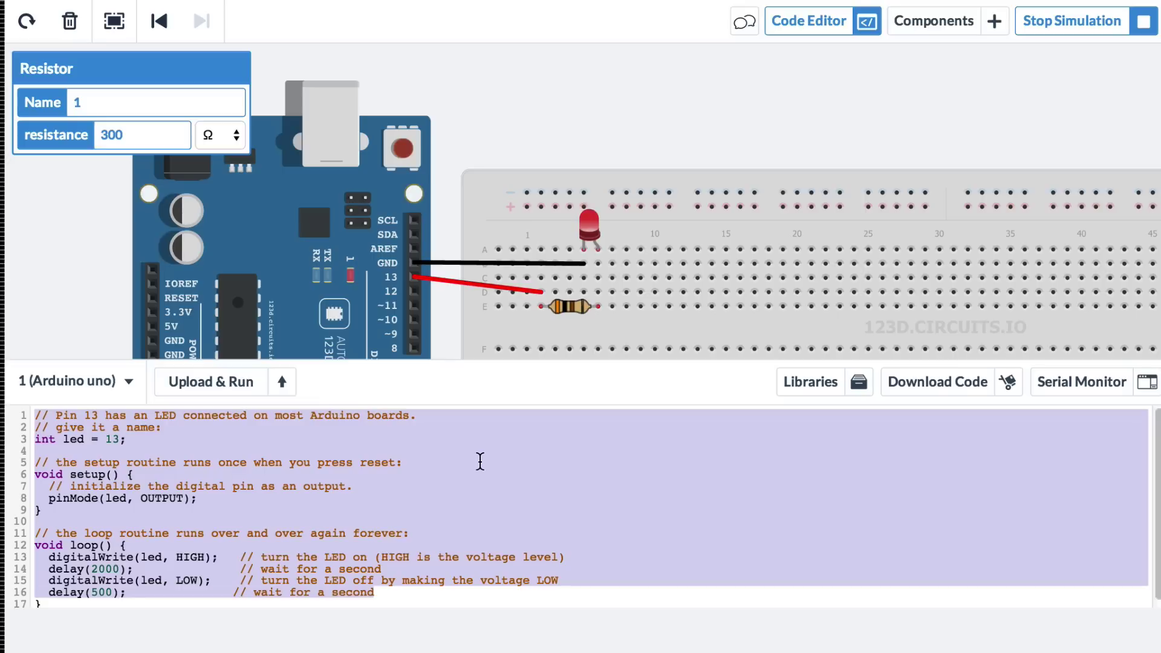
pyautogui.click(868, 22)
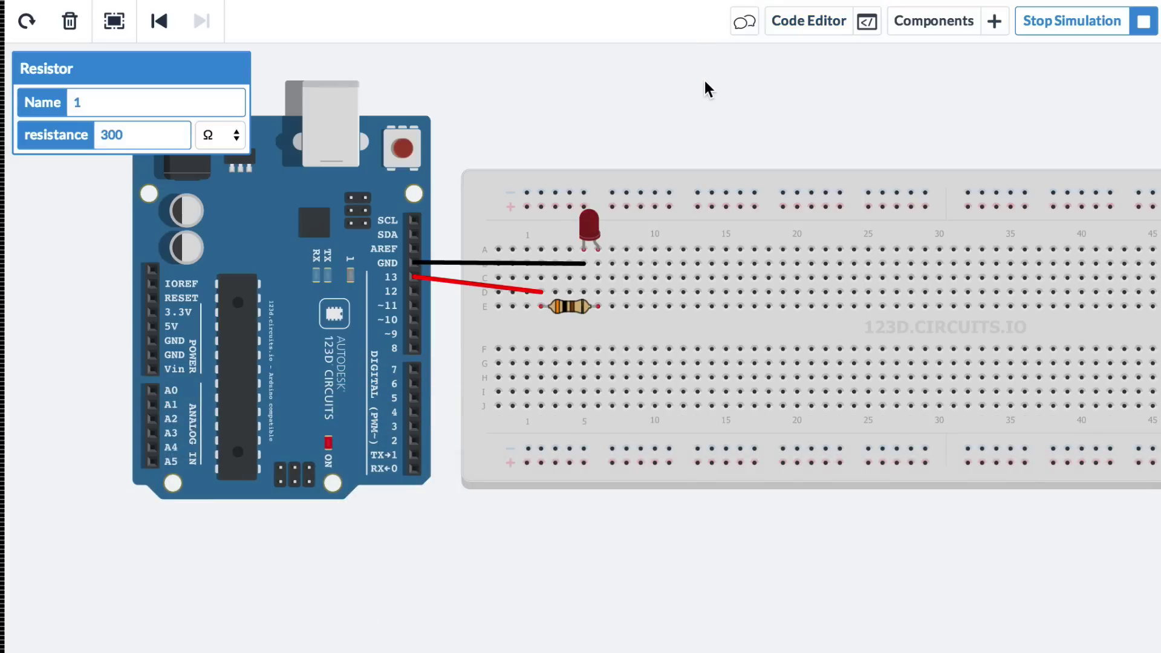